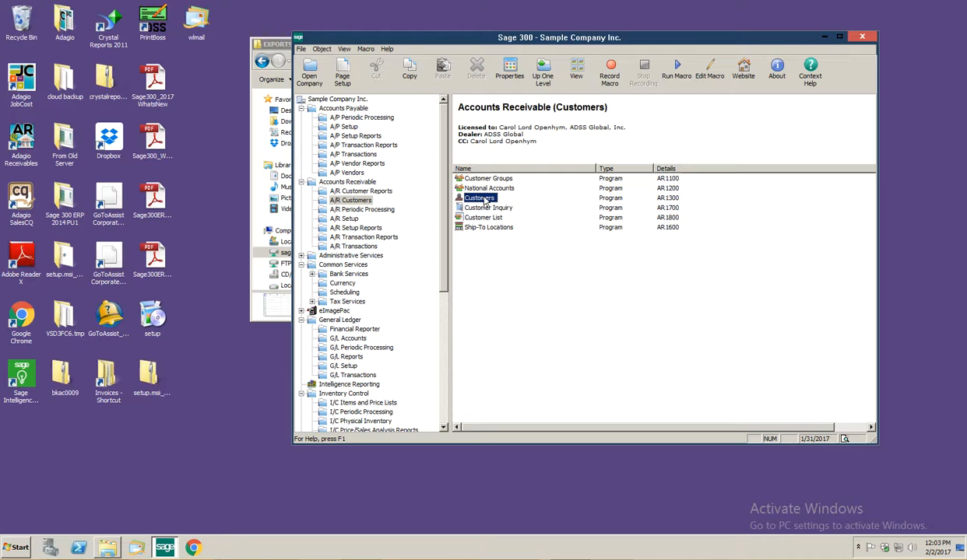
- Open the A/R Customers program and its customer number finder, and look across the finder's columns
double_click(484, 199)
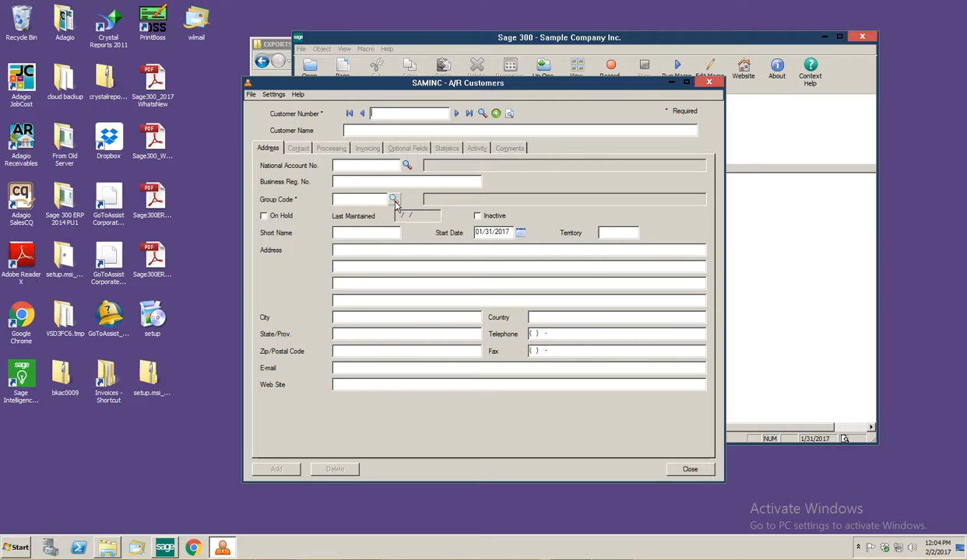
click(481, 114)
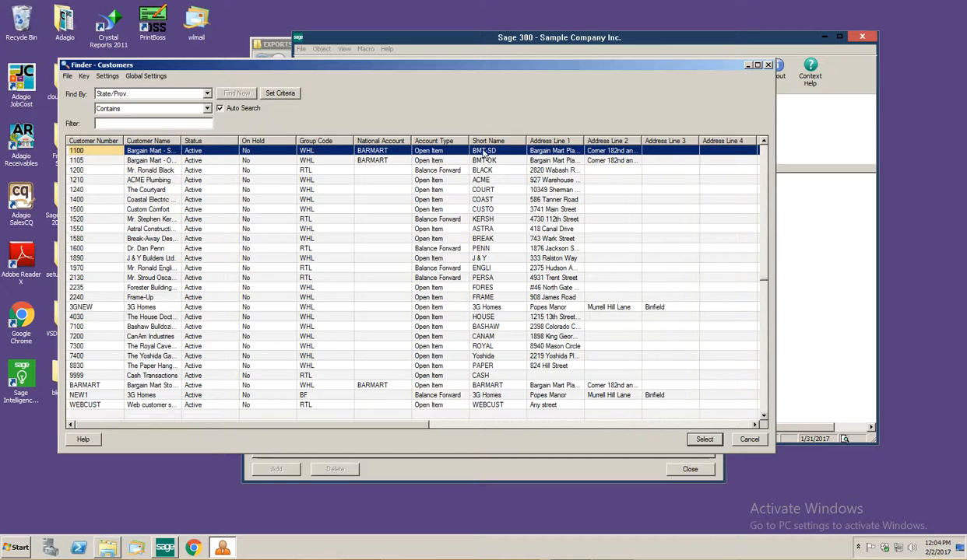
click(636, 426)
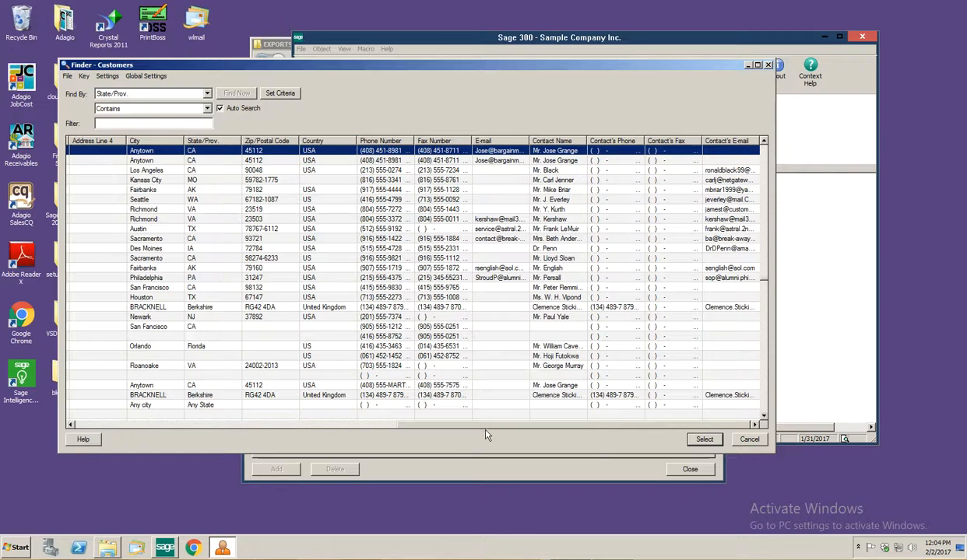
drag(491, 427, 136, 372)
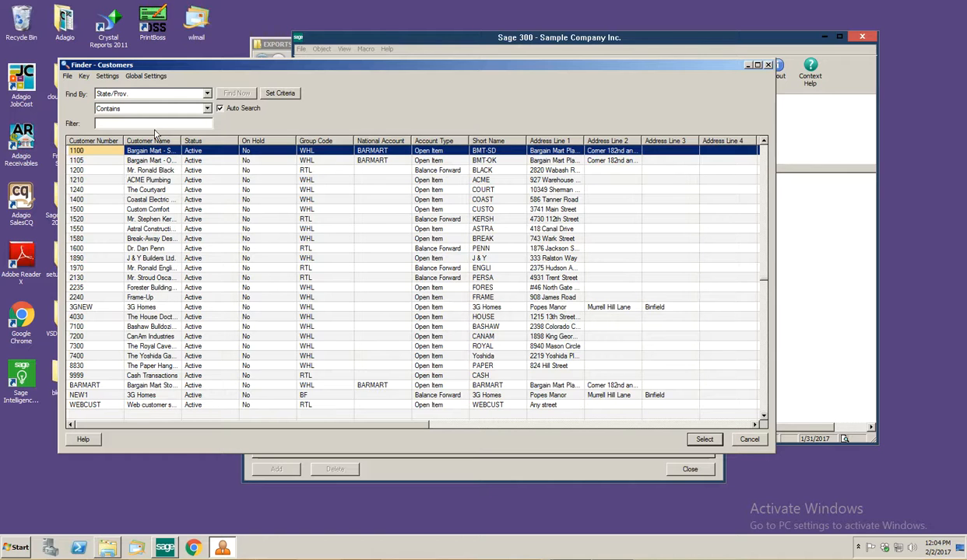
- Find customers whose Customer Name starts with "coa" and open the Coastal Electric Company record
click(168, 94)
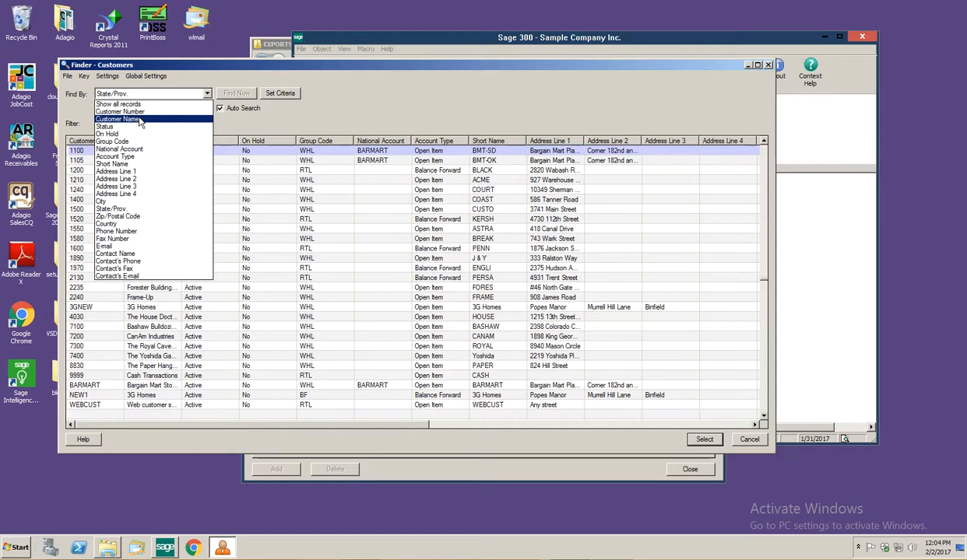
click(139, 121)
click(145, 110)
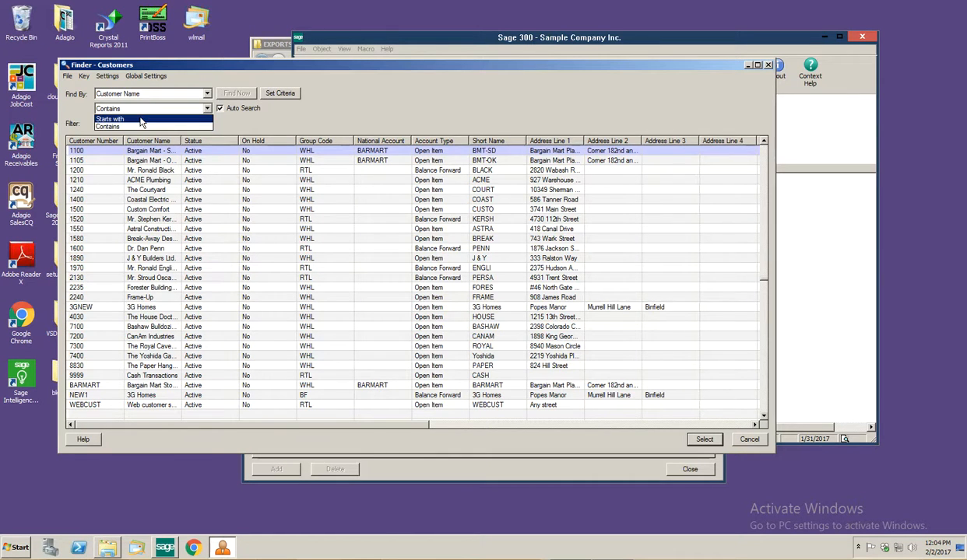
click(141, 121)
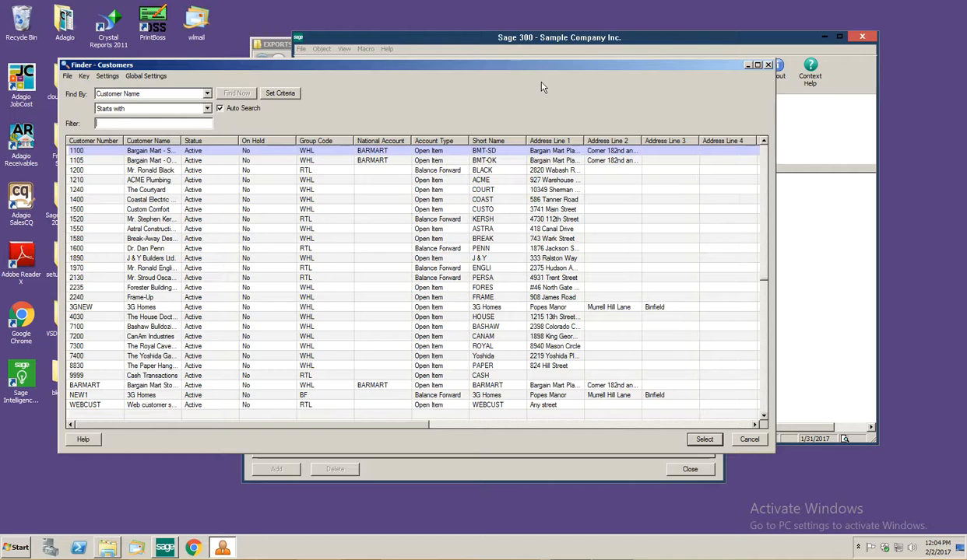
drag(541, 69, 588, 56)
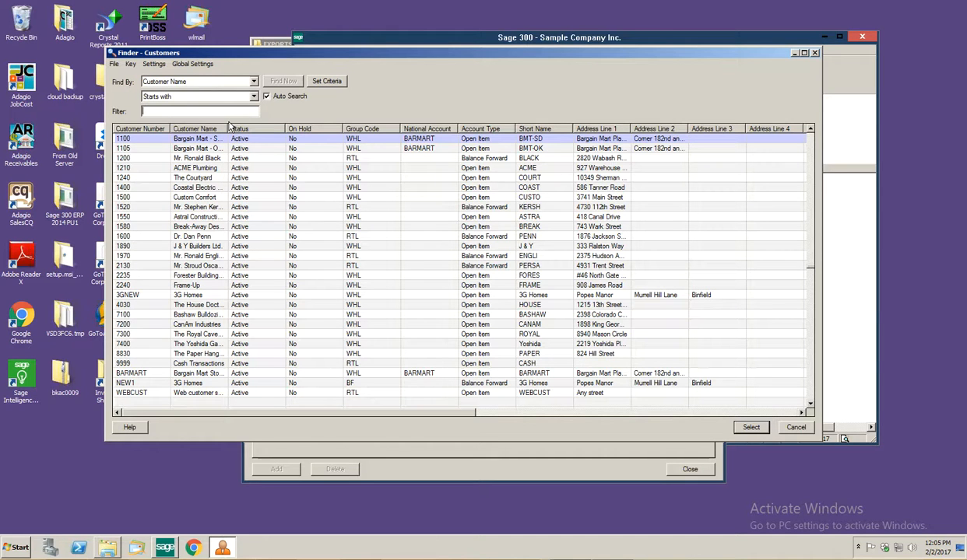
text(coa)
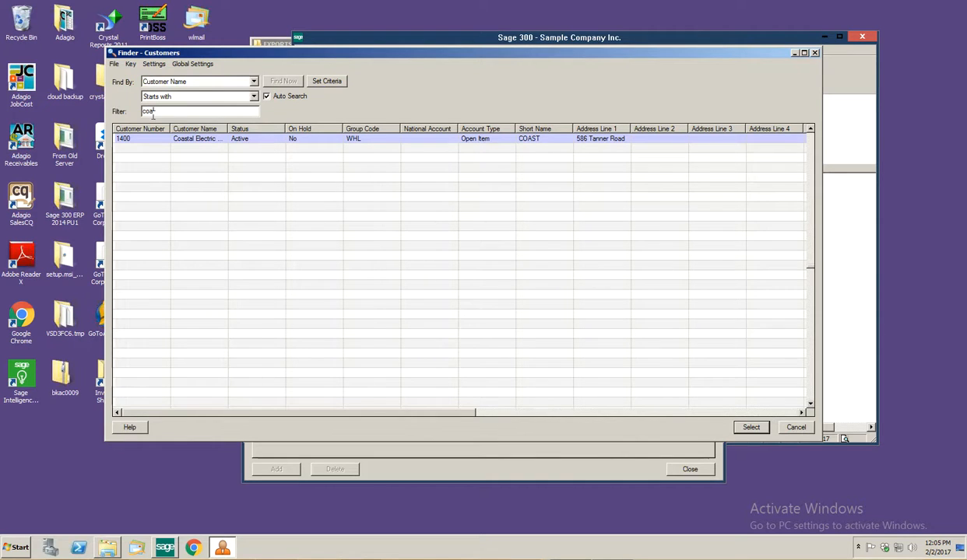
double_click(217, 140)
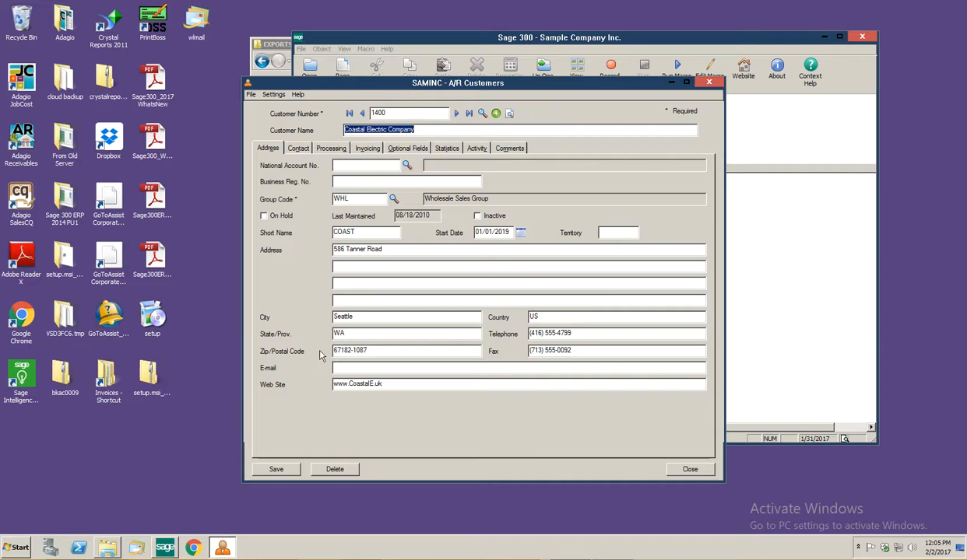
- Reopen the customer finder, filter for Customer Name containing "house", and widen the Customer Name column
click(482, 114)
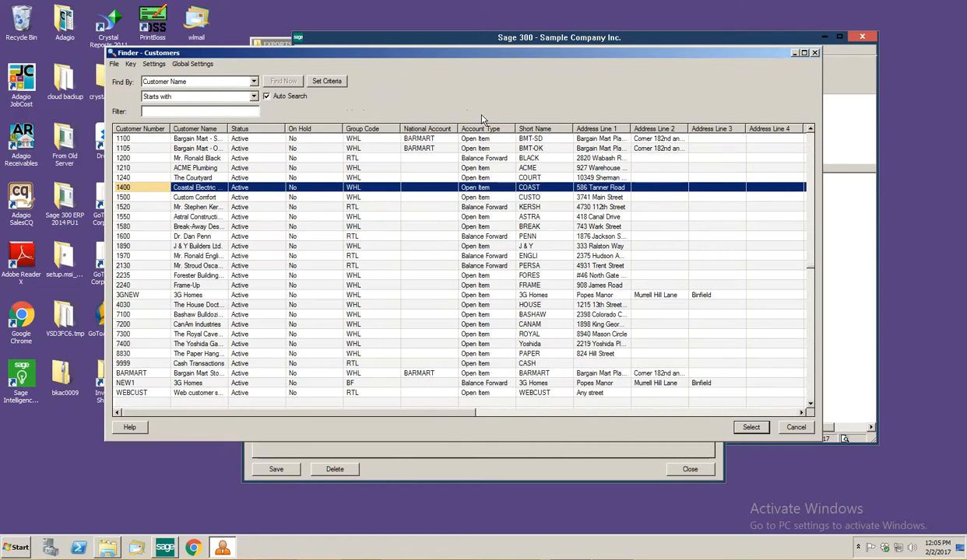
click(208, 98)
click(200, 114)
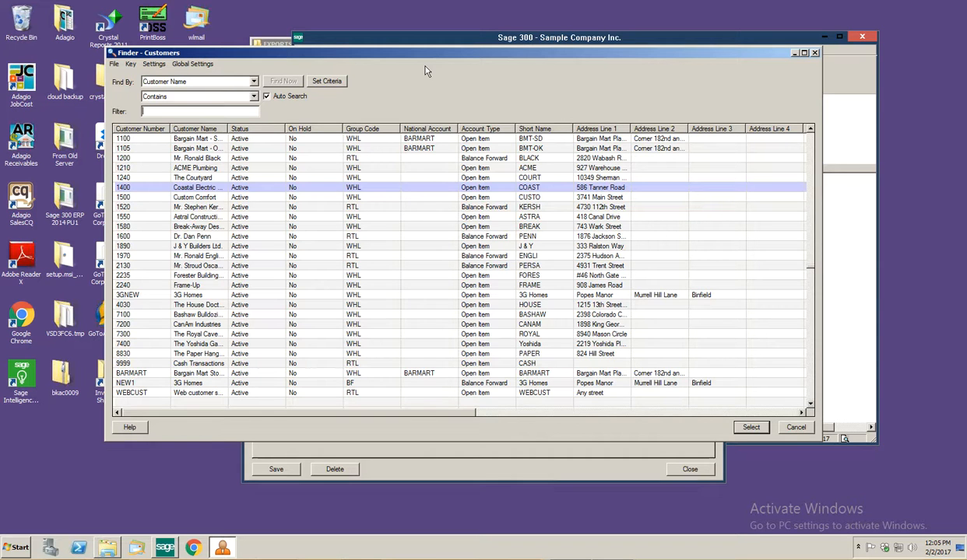
text(house)
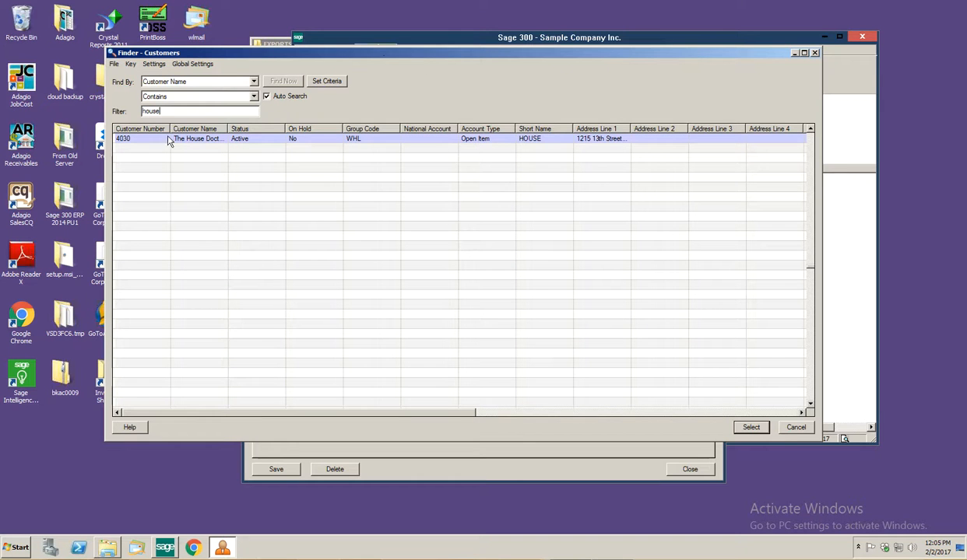
drag(228, 132, 278, 133)
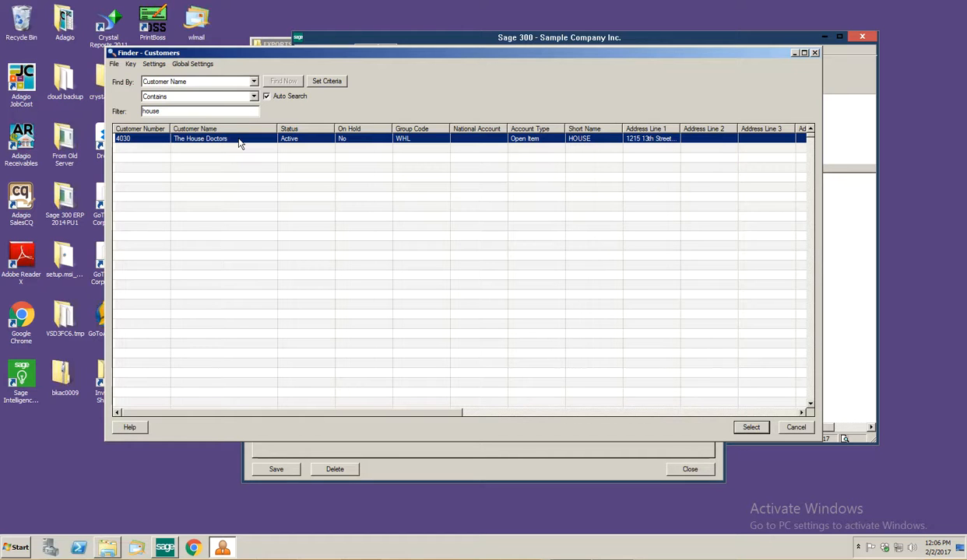
- Filter the customers by State/Prov. starting with "ca" and check the State/Prov. column of the list
click(241, 82)
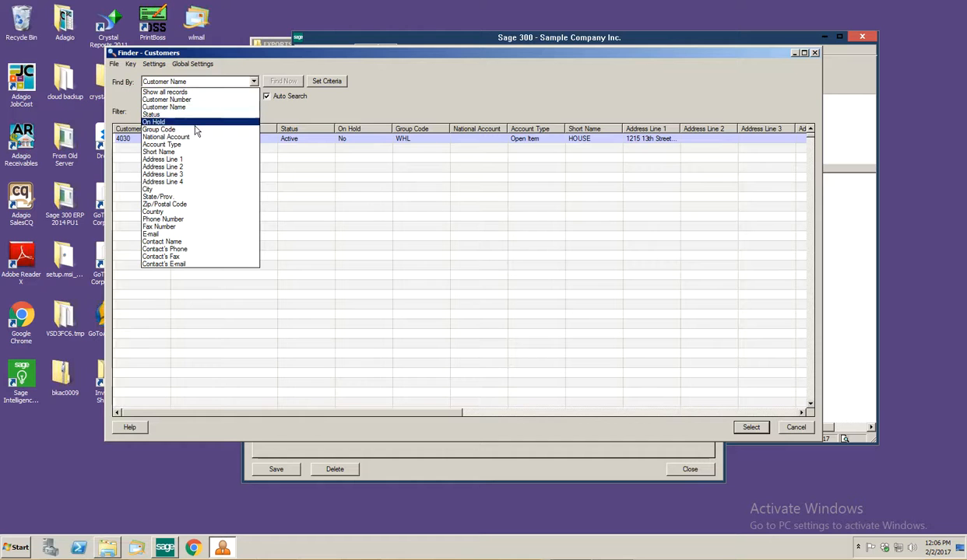
click(180, 198)
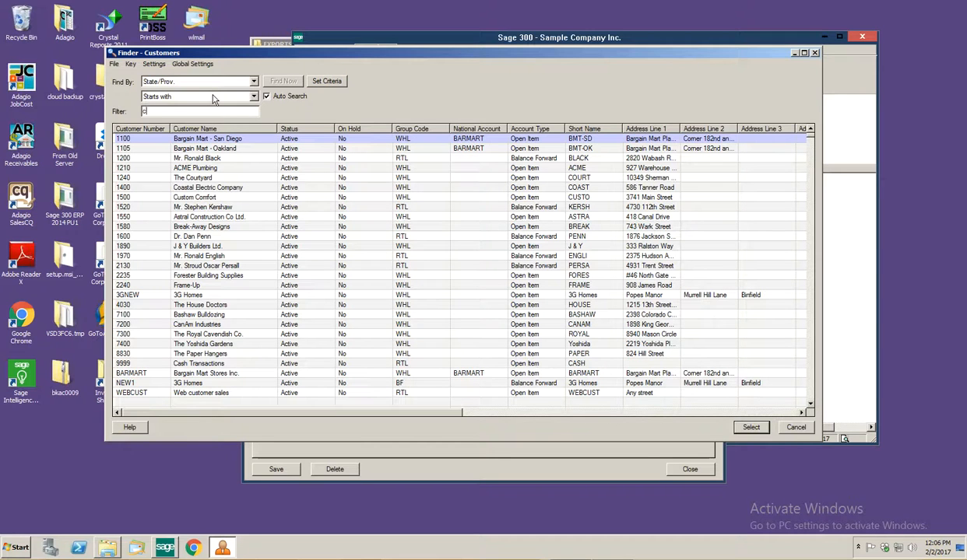
text(a)
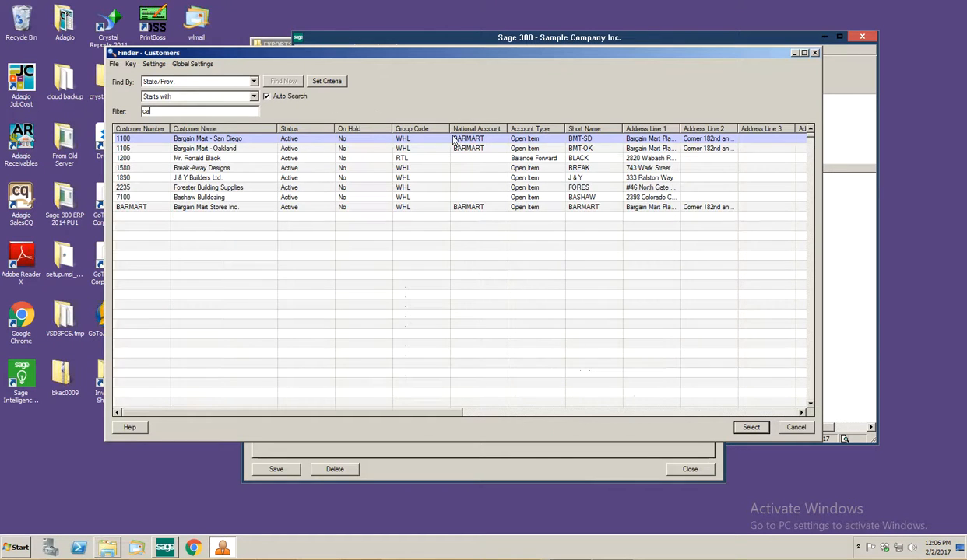
click(576, 412)
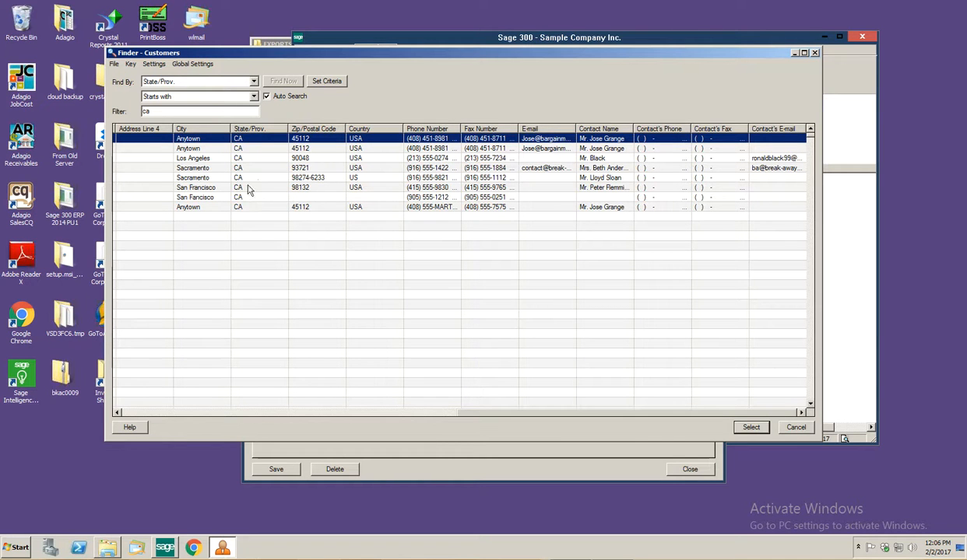
click(134, 412)
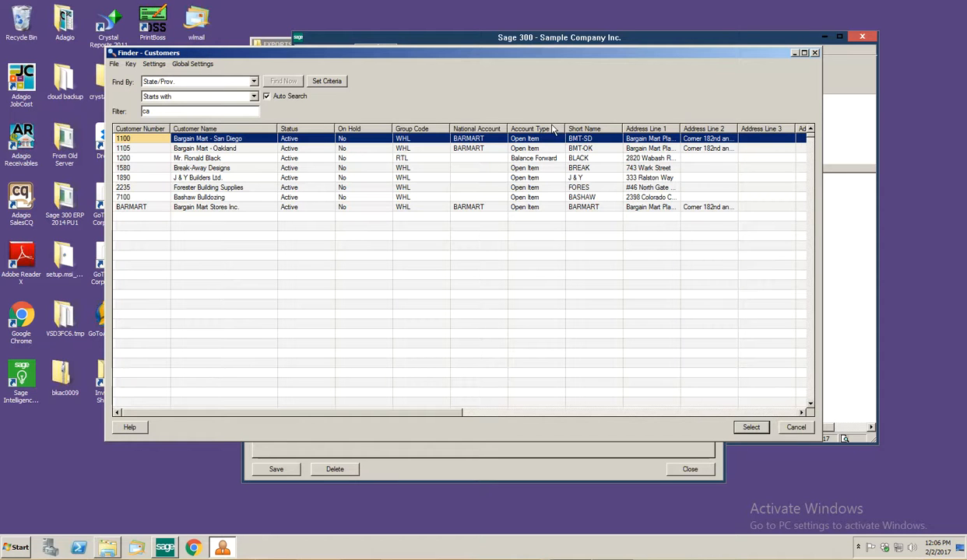
- Open the finder's column settings and examine the unselected fields that can be added as columns
click(156, 65)
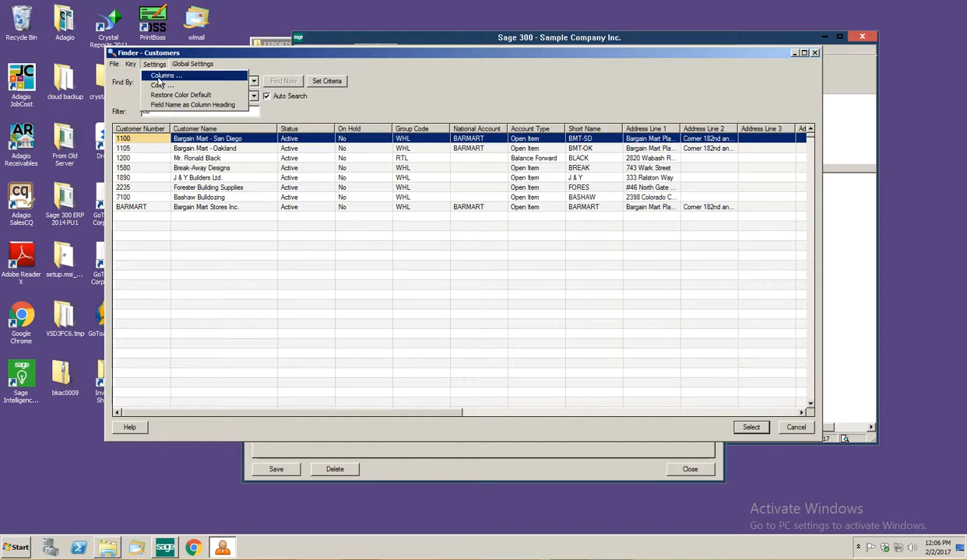
click(164, 76)
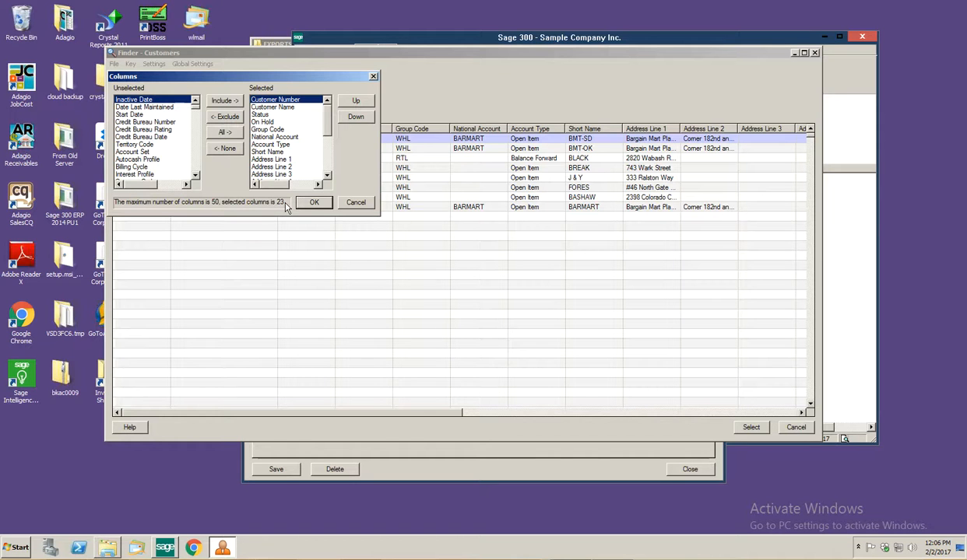
mouse_move(330, 135)
mouse_down()
mouse_move(330, 179)
mouse_move(324, 122)
mouse_up()
click(153, 122)
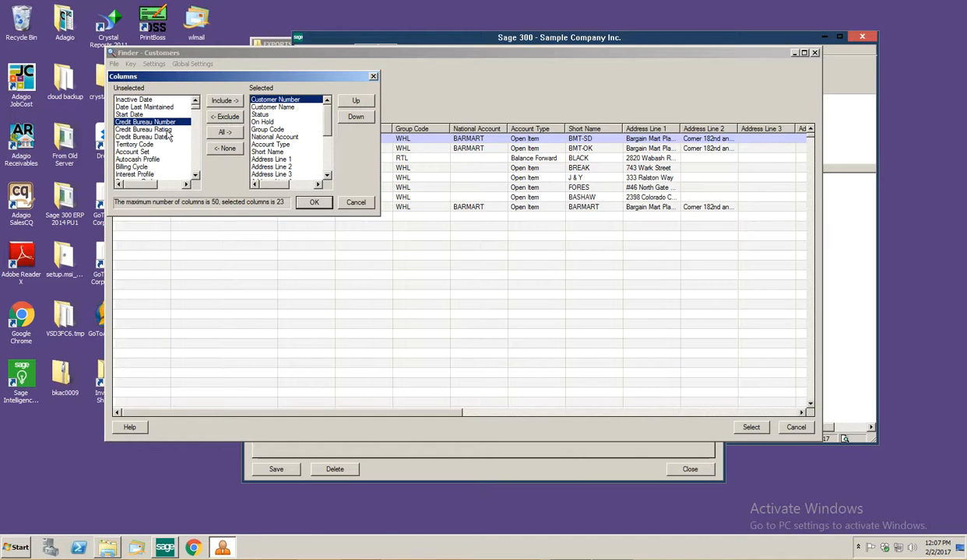
click(153, 159)
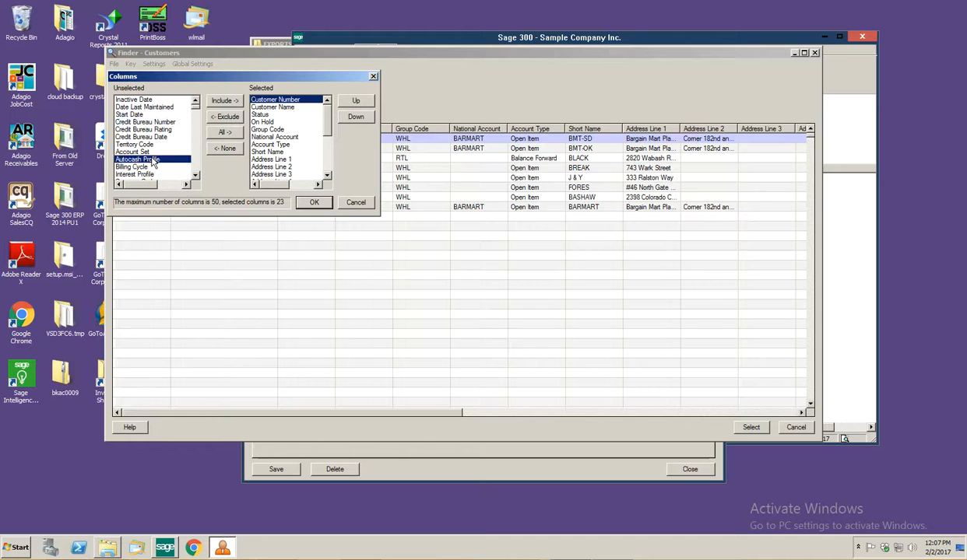
key(Down)
key(Down)
key(Down)
key(Down)
key(Down)
key(Down)
key(Down)
key(Down)
key(Down)
key(Down)
key(Down)
key(Down)
key(Down)
key(Down)
key(Down)
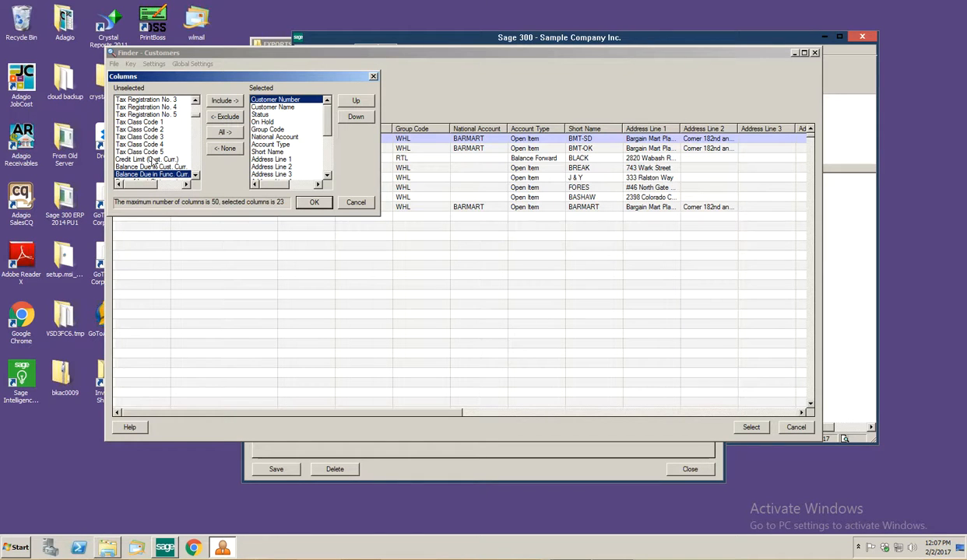
key(Down)
key(Down)
key(Down)
key(Down)
key(Down)
key(Down)
key(Down)
key(Down)
key(Down)
key(Down)
key(Down)
key(Down)
click(151, 152)
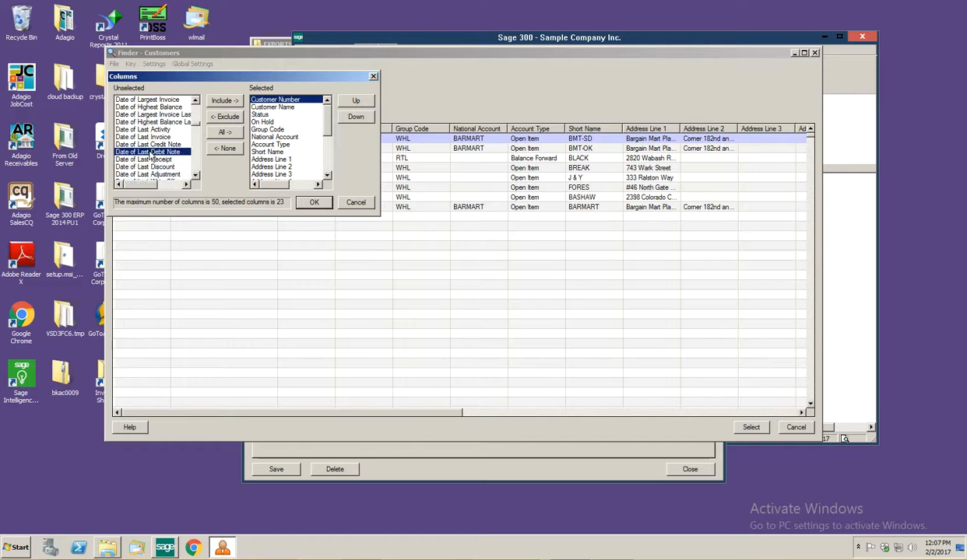
key(Down)
key(Down)
key(Down)
key(Down)
key(Down)
key(Down)
key(Down)
key(Down)
key(Down)
key(Down)
key(Down)
key(Down)
key(Down)
key(Down)
key(Down)
key(Down)
key(Down)
key(Down)
key(Down)
key(Down)
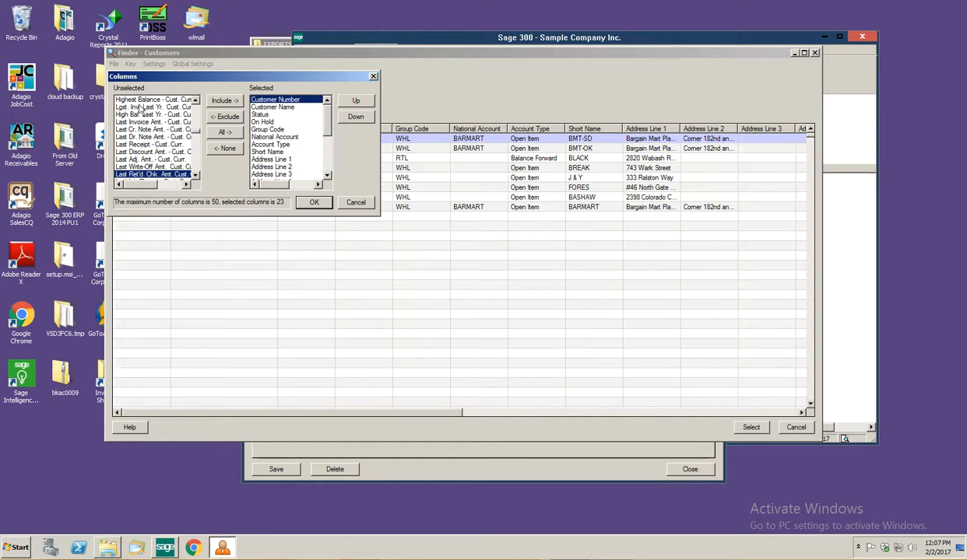
click(195, 176)
click(195, 176)
click(196, 176)
click(195, 176)
click(195, 176)
click(196, 176)
click(196, 176)
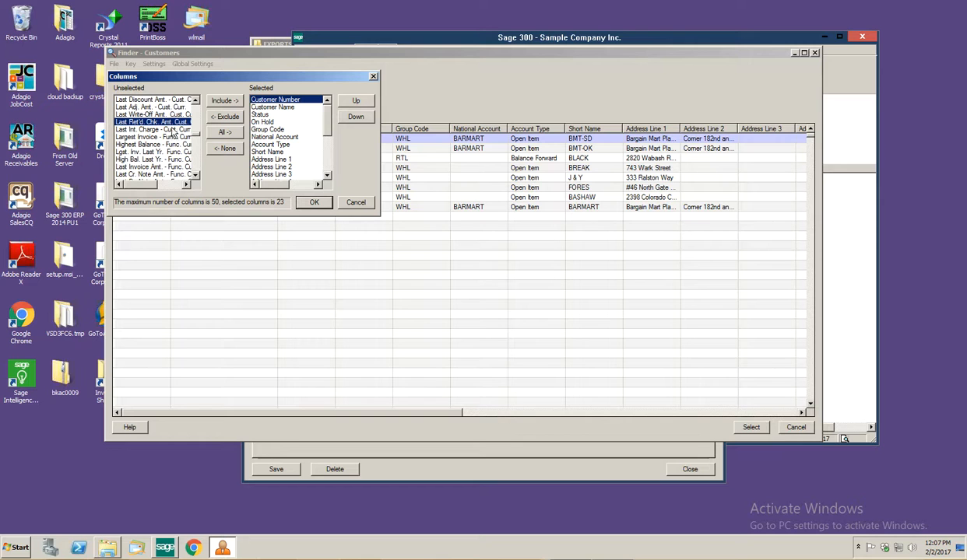
click(195, 176)
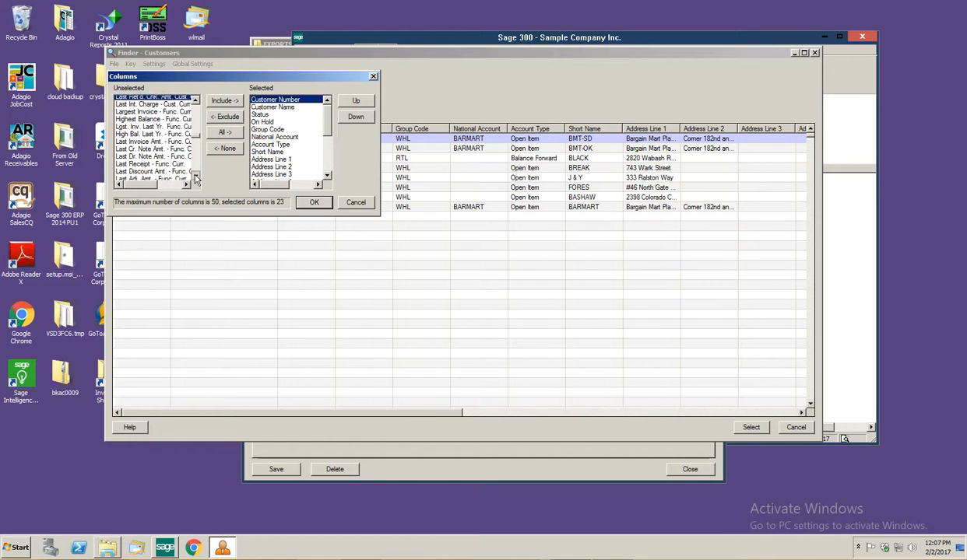
click(195, 176)
click(195, 176)
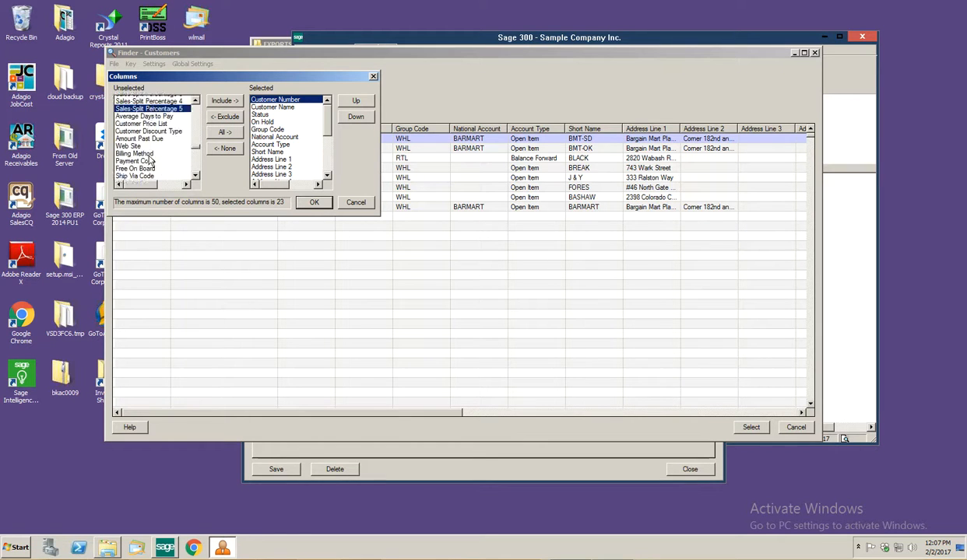
- Include Date of Last Invoice in the finder's selected columns
scroll(150, 159, up, 8)
scroll(150, 154, up, 10)
scroll(154, 163, down, 3)
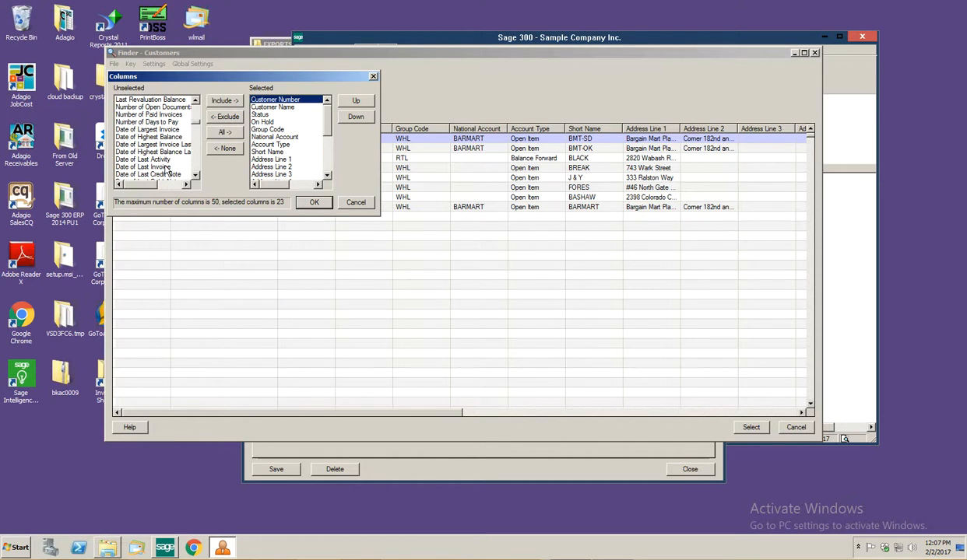
click(165, 168)
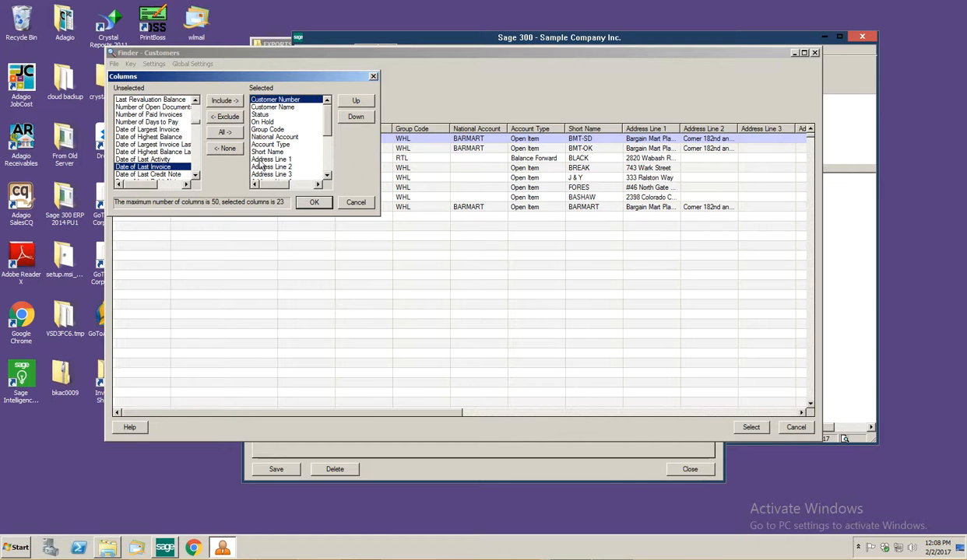
click(230, 102)
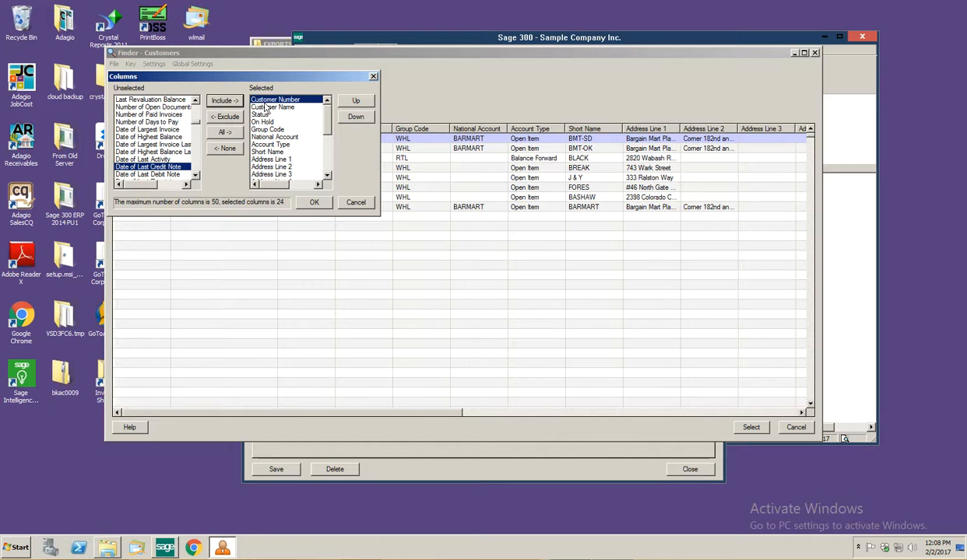
- Reorder the selected columns so that Date of Last Invoice comes directly after Customer Name
drag(328, 116, 333, 165)
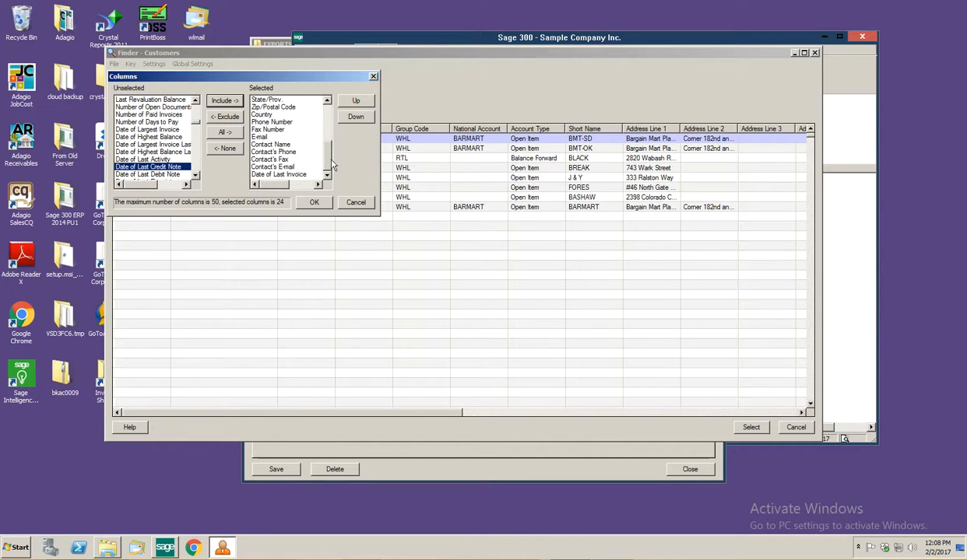
click(303, 175)
click(357, 102)
click(357, 102)
click(357, 102)
click(357, 102)
click(357, 102)
click(357, 102)
click(357, 101)
click(358, 103)
click(358, 102)
click(358, 103)
click(358, 102)
click(358, 102)
click(358, 103)
click(358, 103)
click(358, 103)
click(358, 103)
click(358, 103)
click(358, 103)
click(358, 103)
click(358, 103)
click(358, 103)
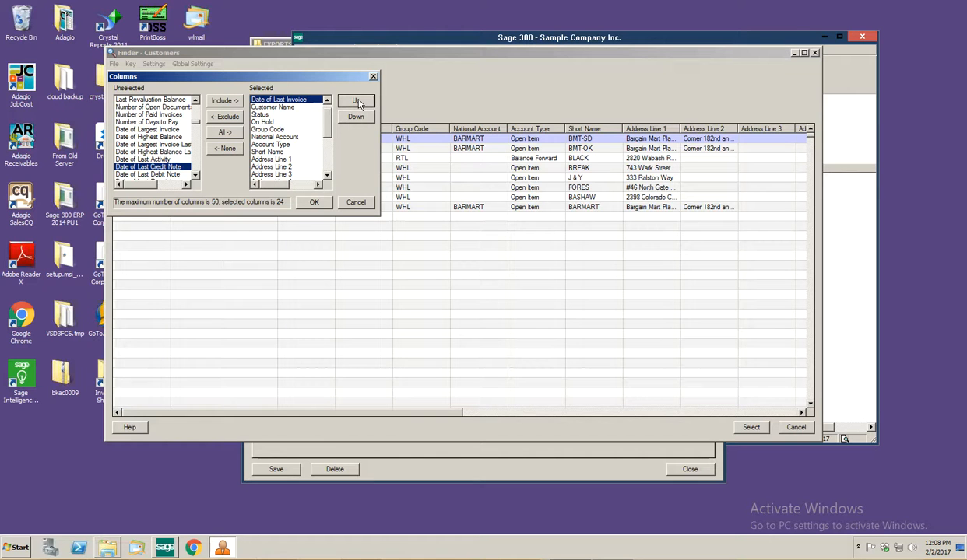
click(356, 117)
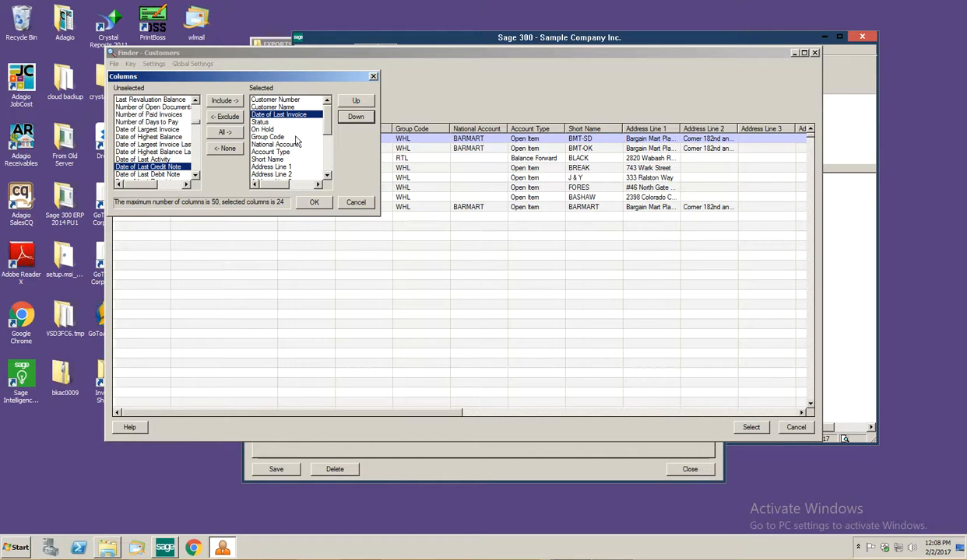
- Apply the column changes, then fit the Customer Name column to its contents in the customer list
click(315, 204)
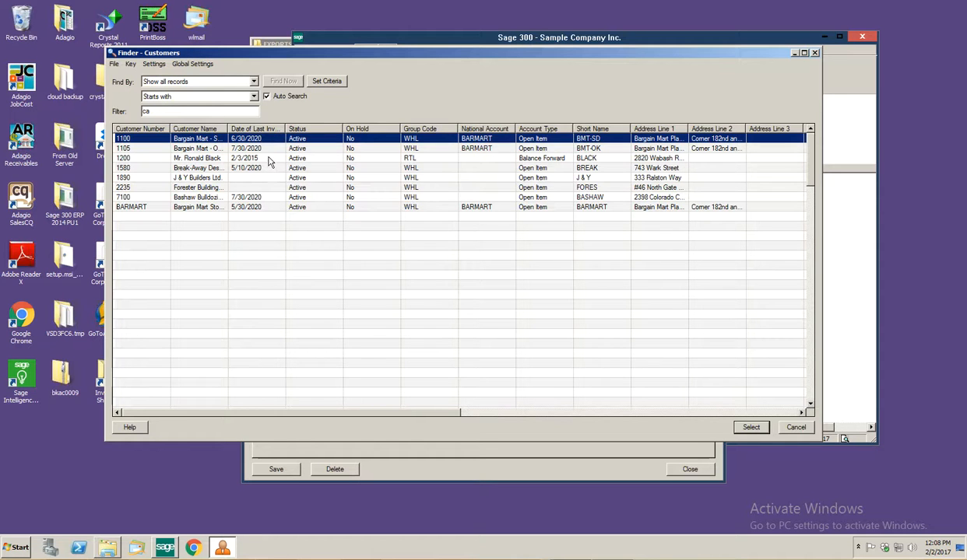
click(269, 160)
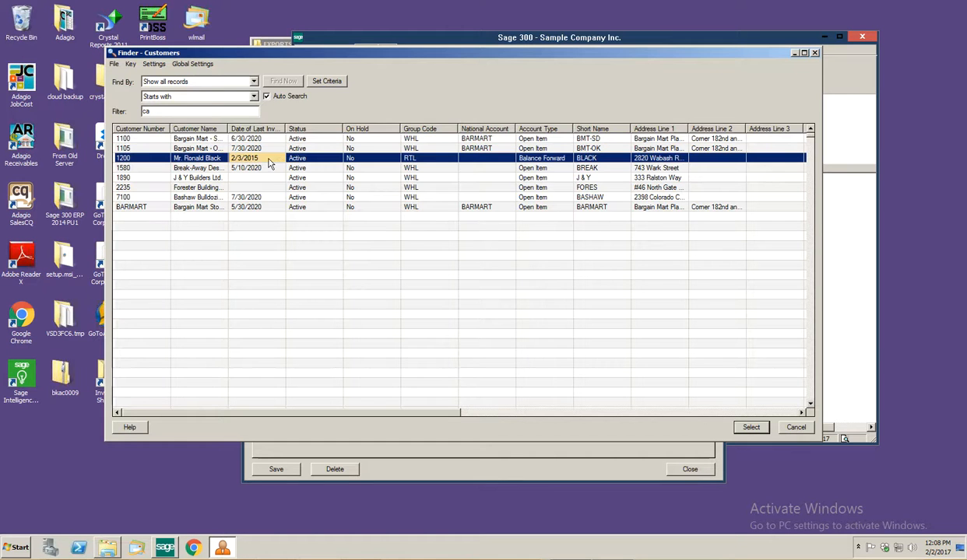
click(266, 178)
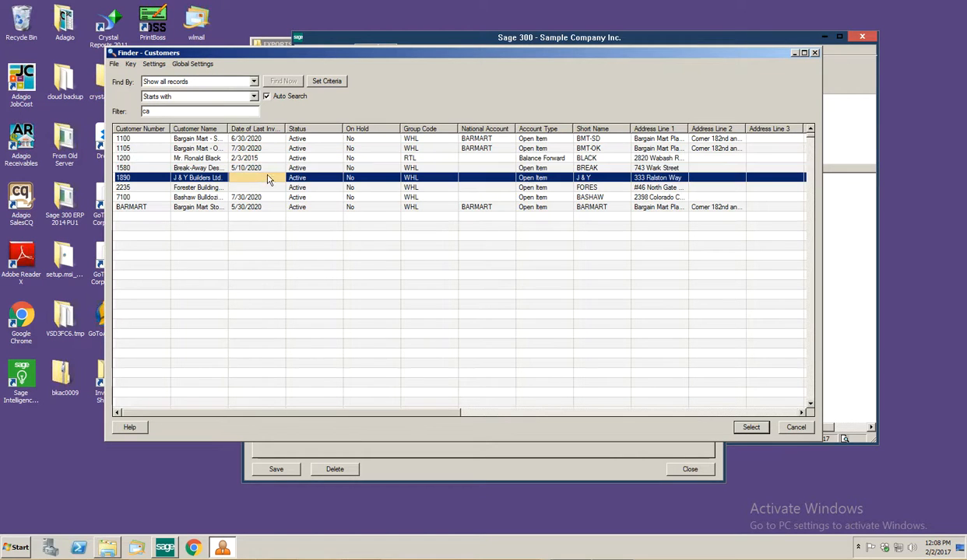
click(270, 188)
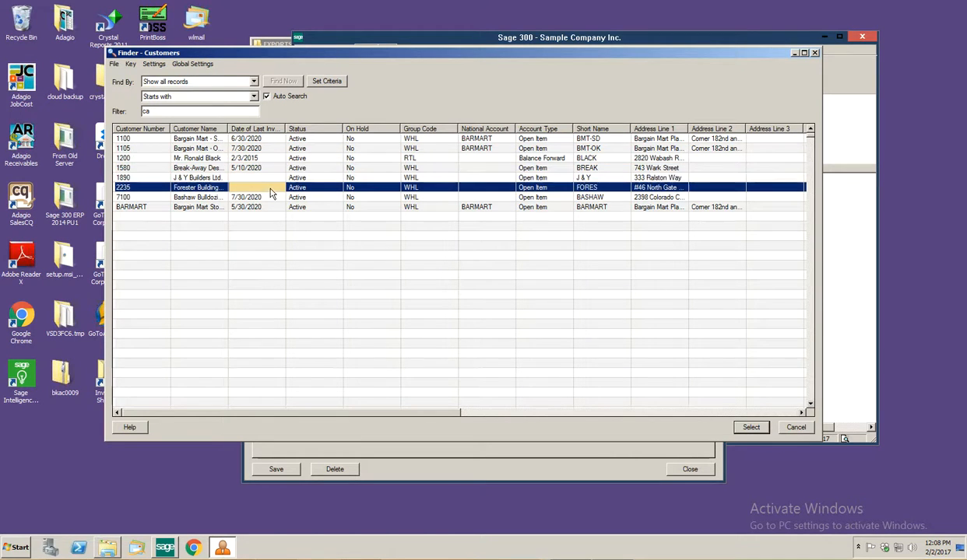
double_click(228, 128)
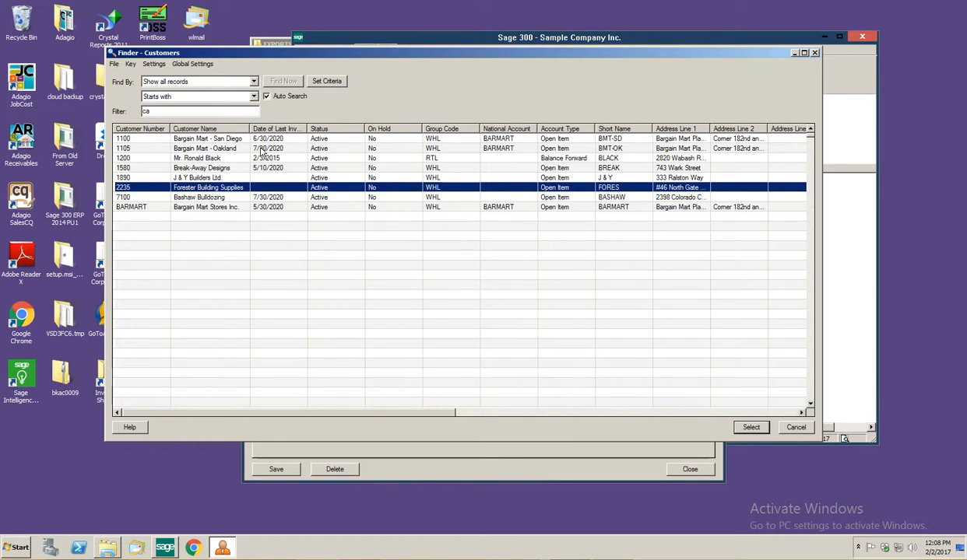
- Clear the customer filter and examine the Date of Last Invoice column for all customers to spot the oldest invoice date
click(185, 114)
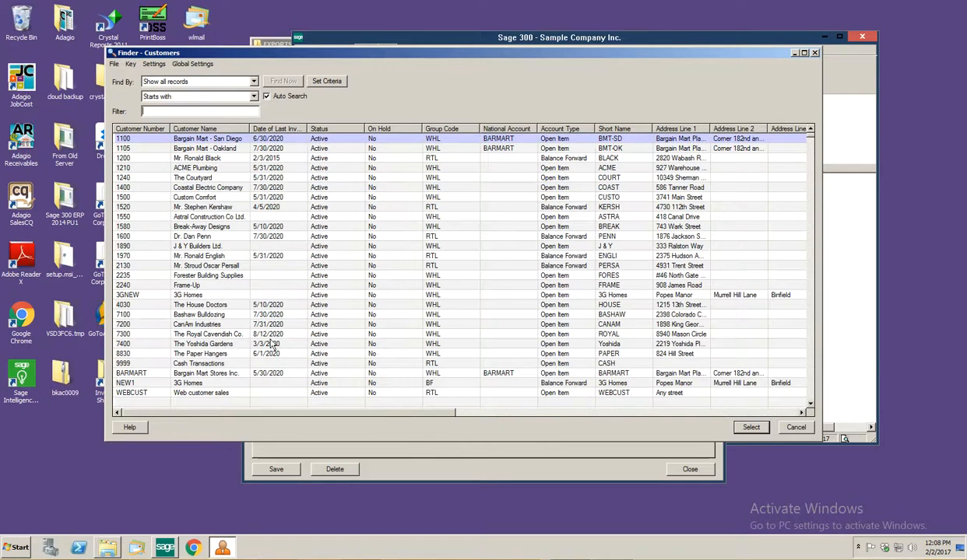
click(281, 139)
click(281, 158)
click(277, 217)
click(286, 238)
click(286, 257)
click(288, 276)
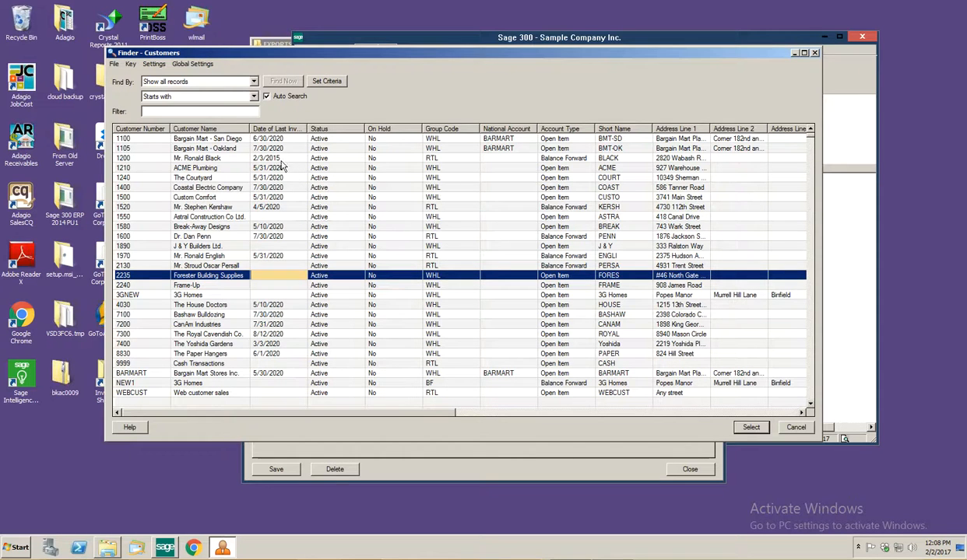
click(282, 159)
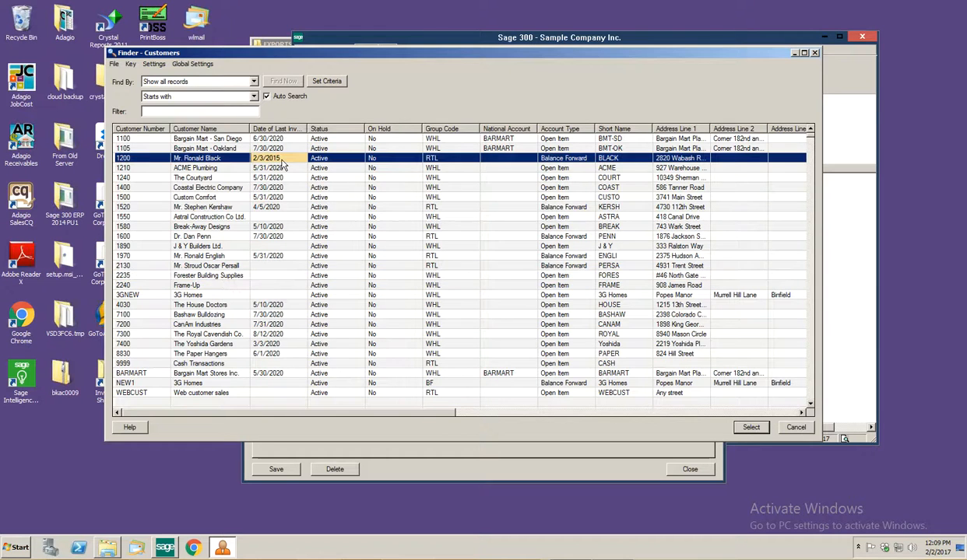
- Load the customer last invoiced on 2/3/2015 and try to mark the record as Inactive
double_click(282, 159)
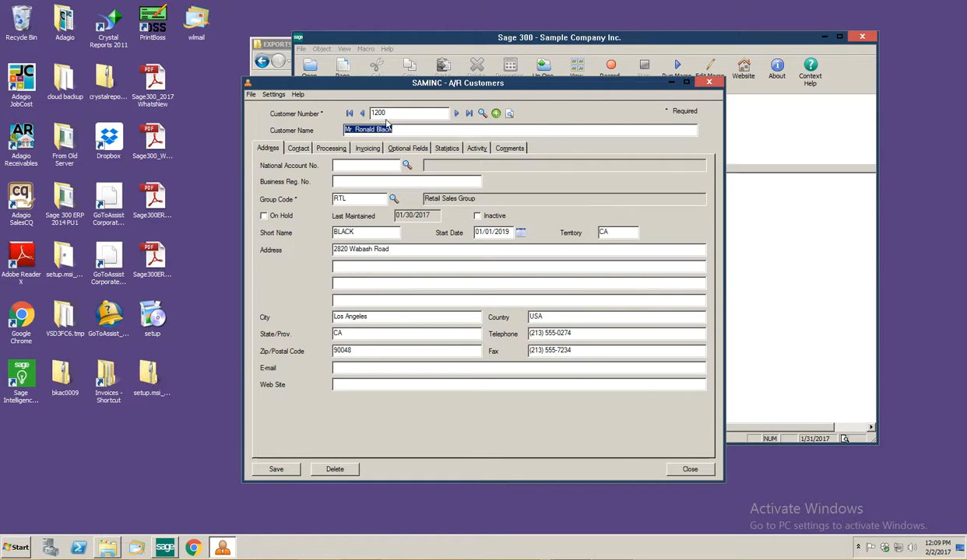
click(477, 217)
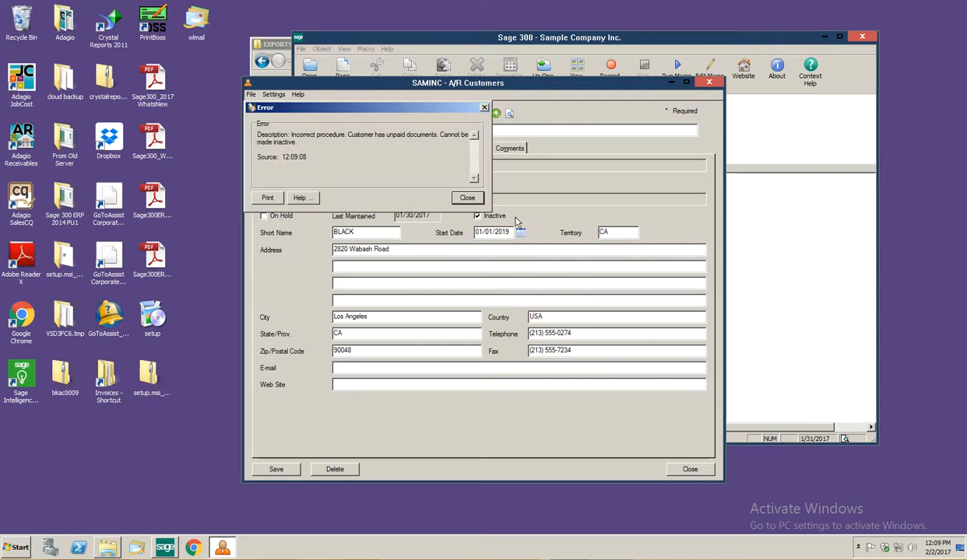
click(467, 199)
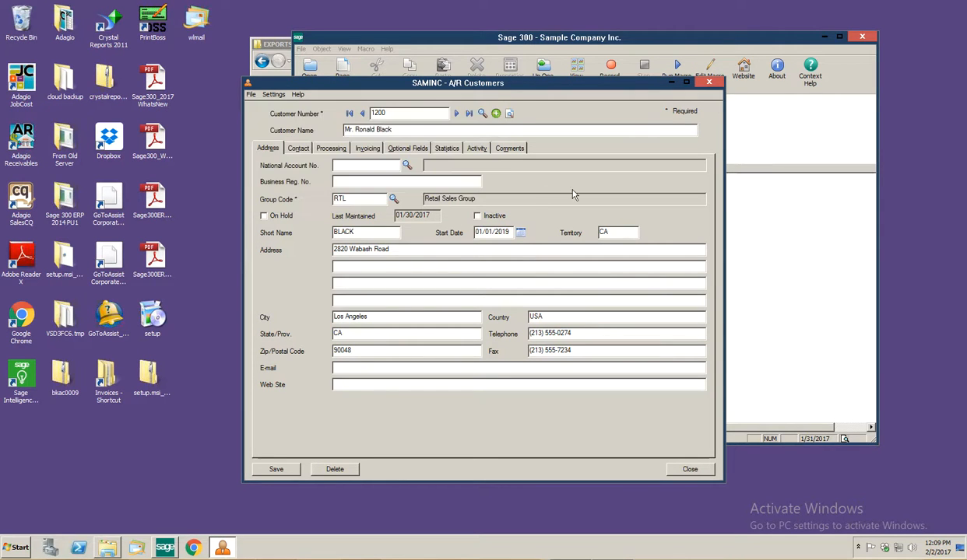
click(485, 217)
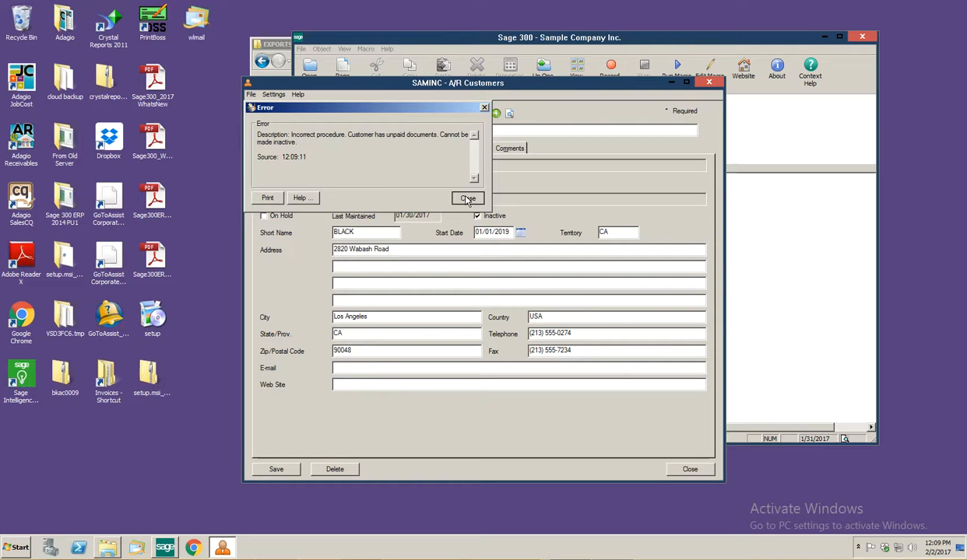
click(467, 198)
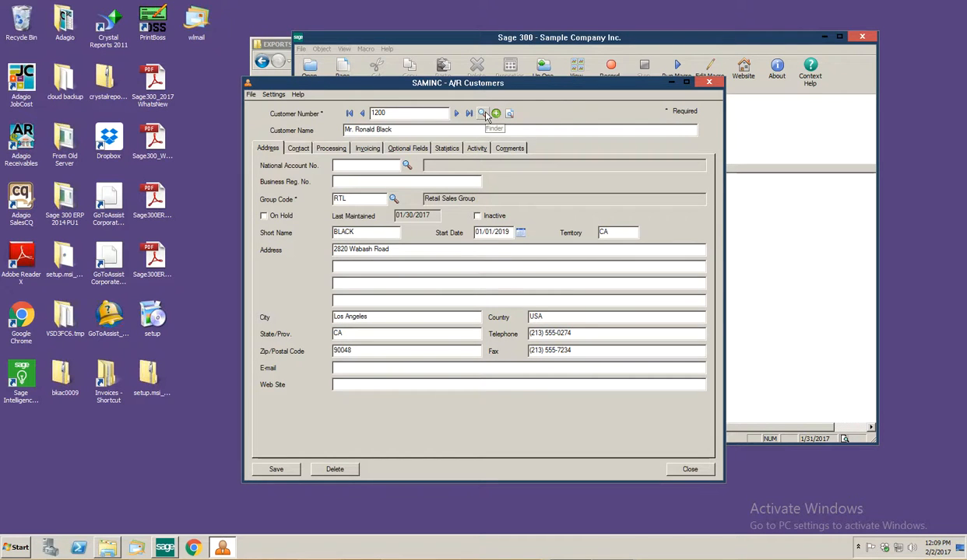
- Reopen the customer finder and switch its column headings to field names and back to the descriptive headings
click(482, 114)
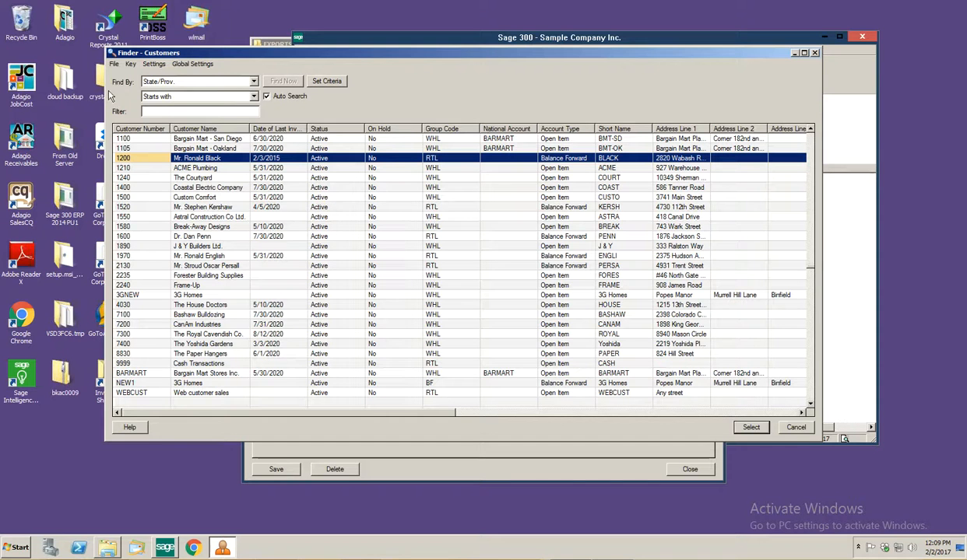
click(154, 64)
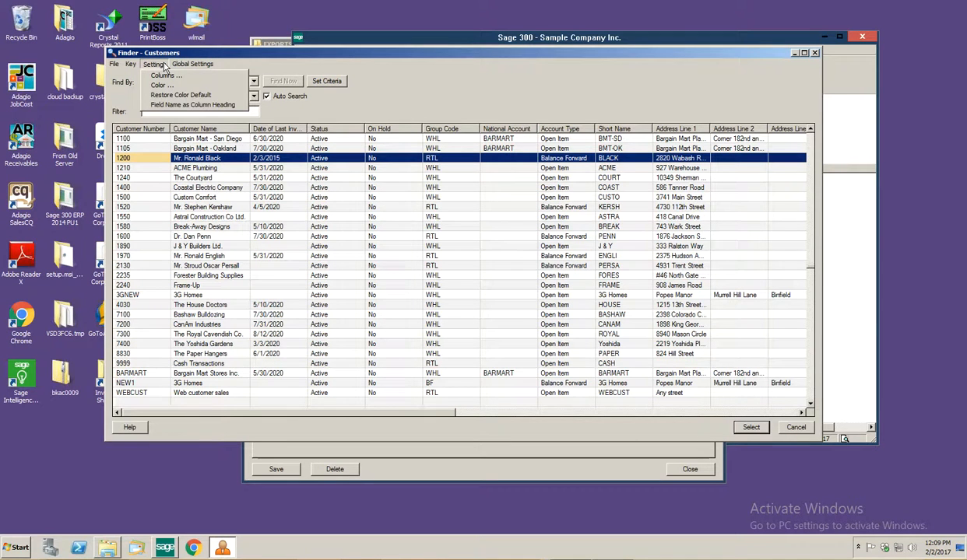
click(200, 105)
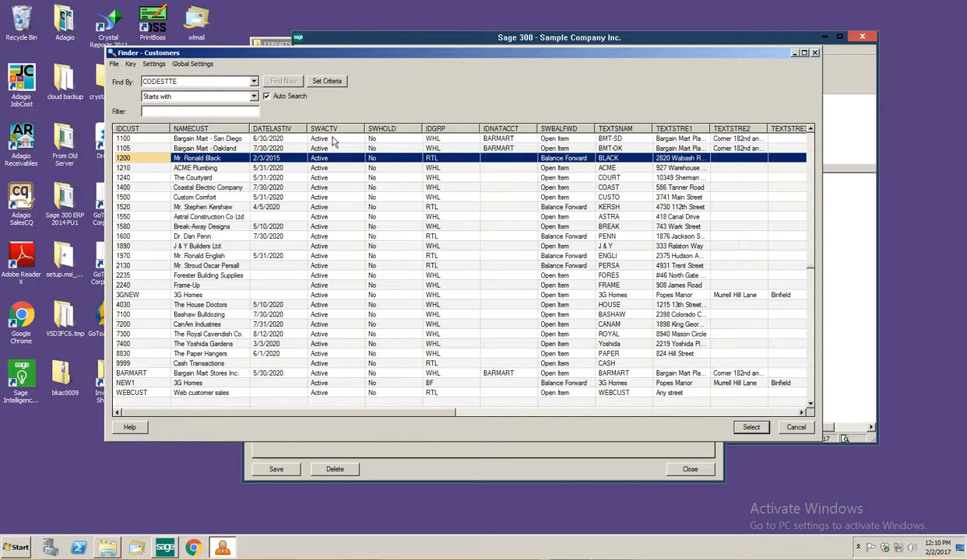
click(135, 139)
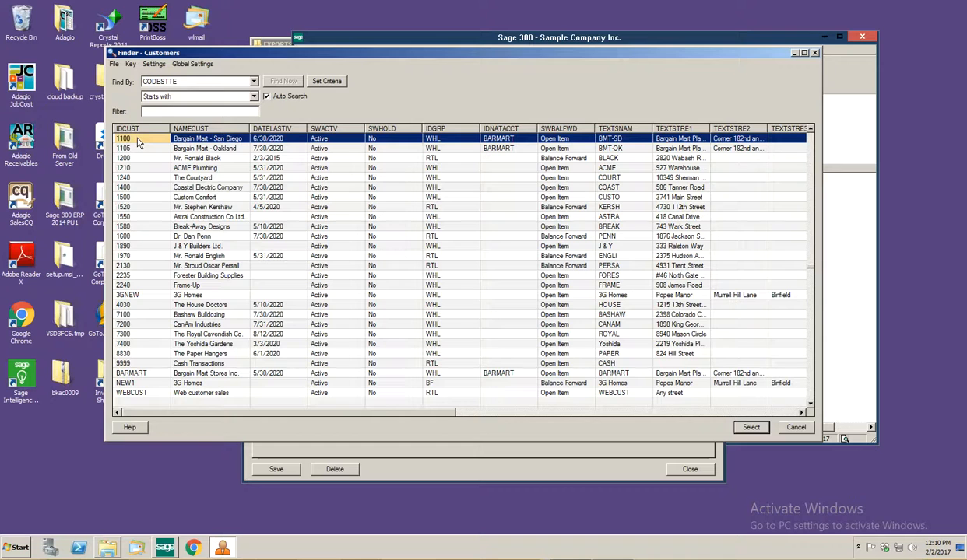
click(156, 65)
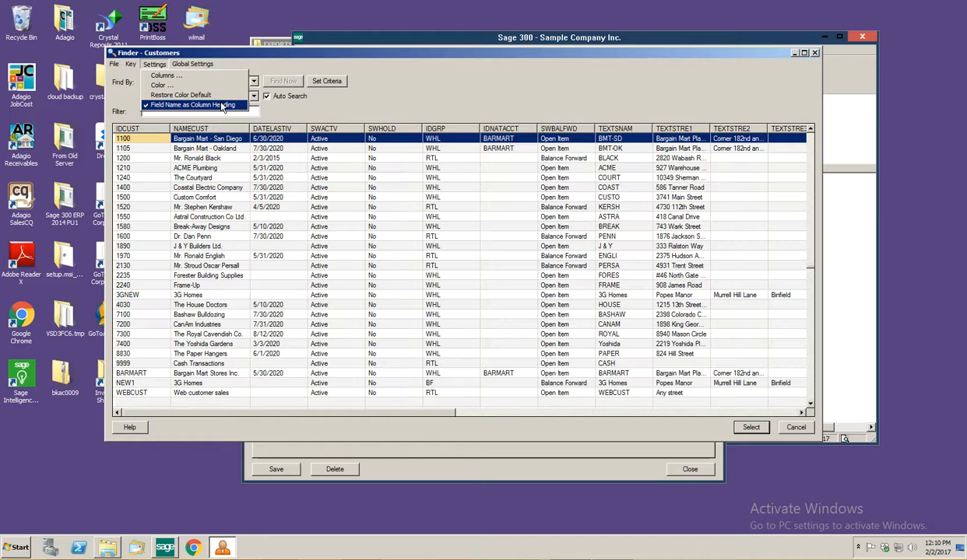
click(149, 105)
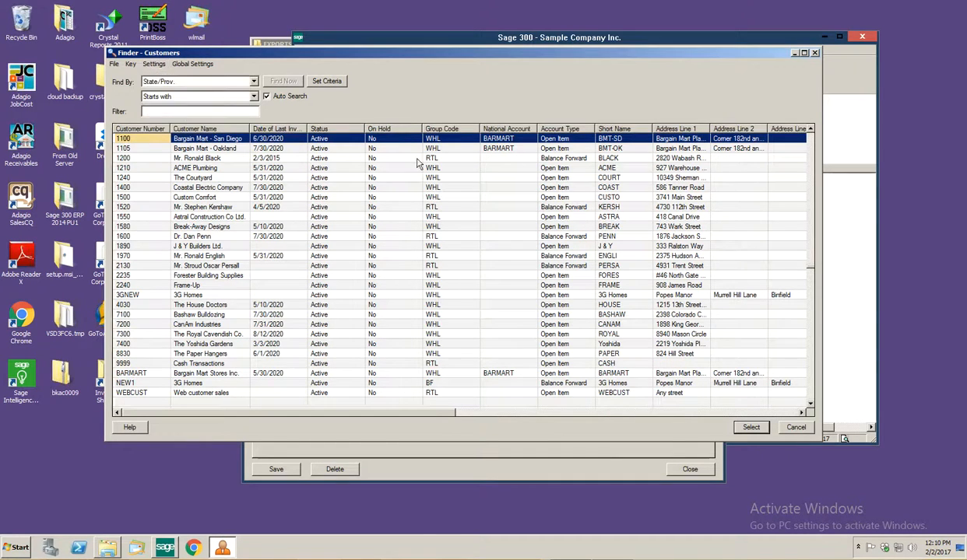
- Export the finder's customers as Excel 2007 to S:\EXPORTS\Customer Finder Export.xlsx, overwriting the existing file
click(115, 65)
click(129, 76)
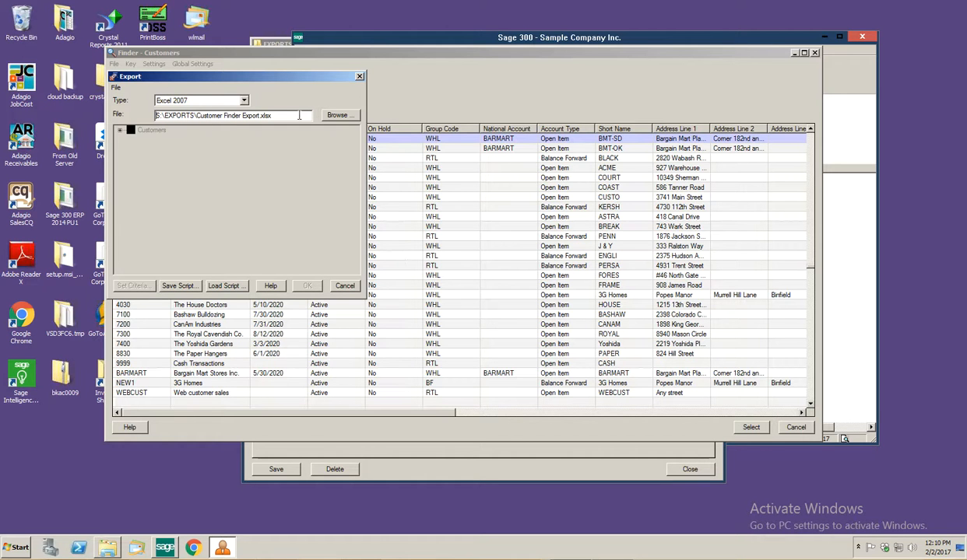
click(338, 116)
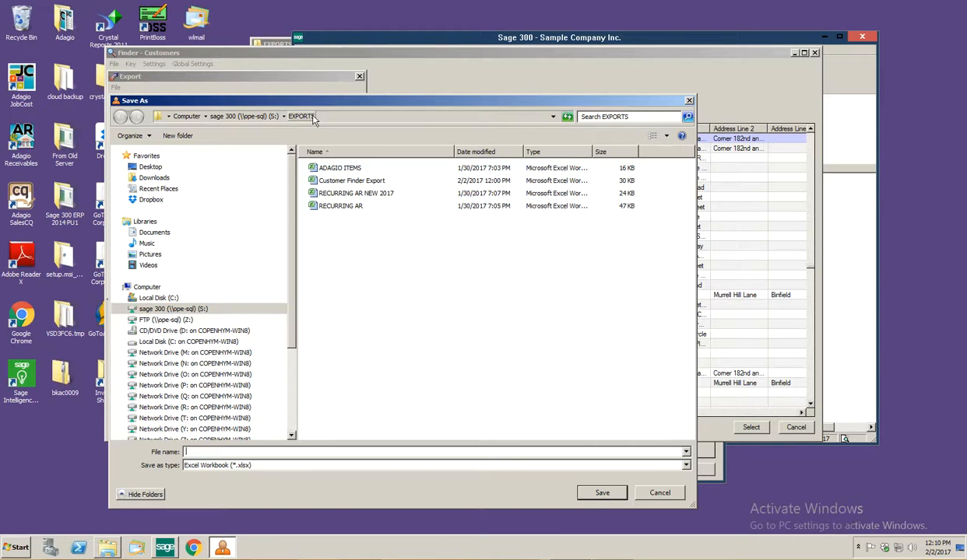
click(360, 183)
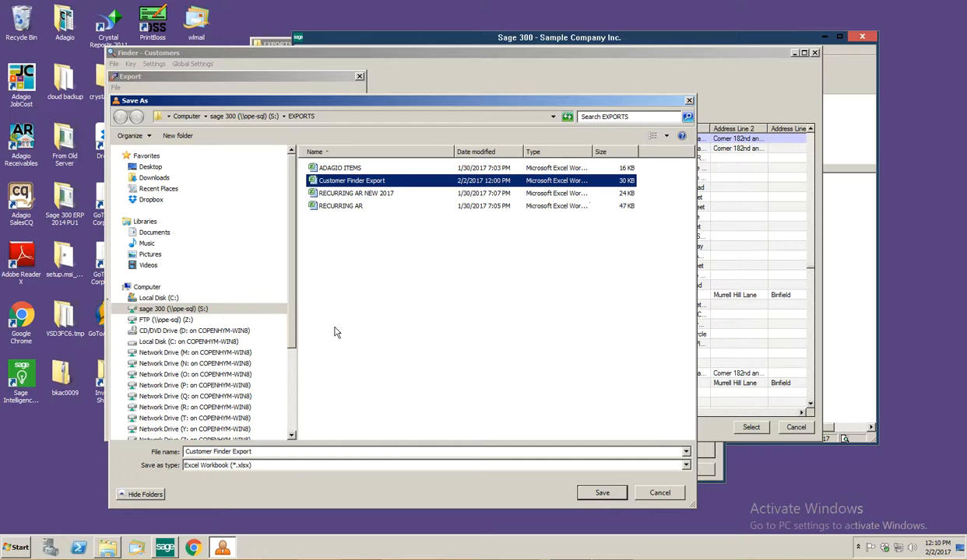
click(601, 493)
click(307, 286)
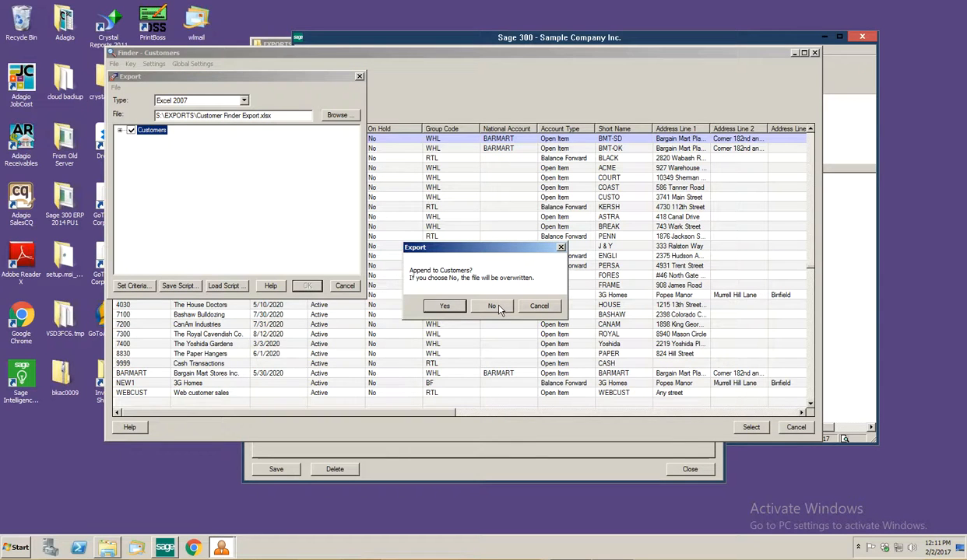
click(495, 306)
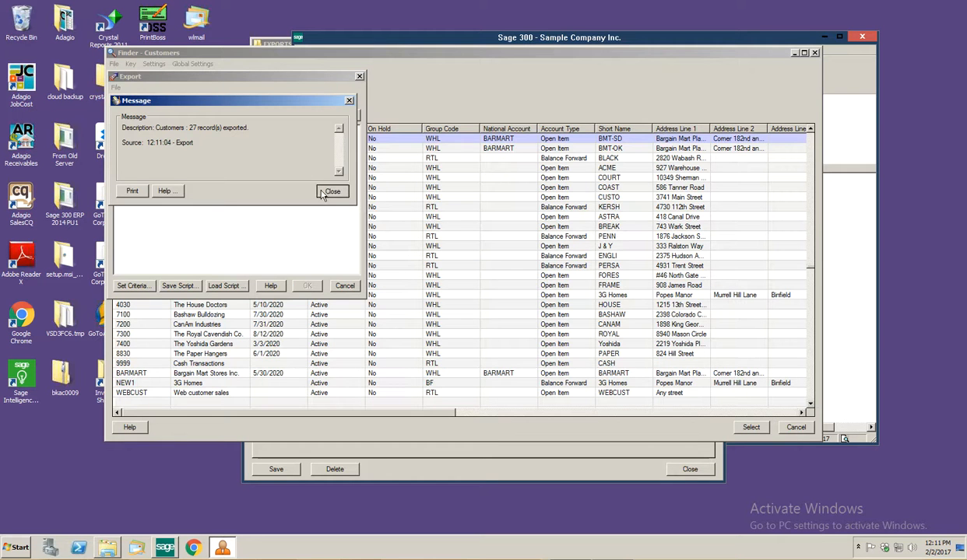
click(330, 191)
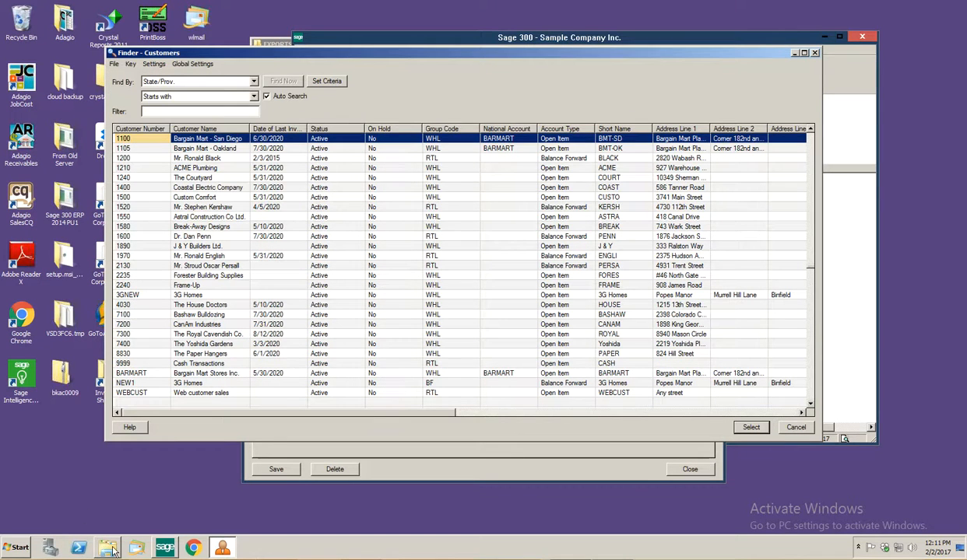
- Open the Customer Finder Export workbook from the EXPORTS folder on the S: drive in Excel
mouse_move(116, 550)
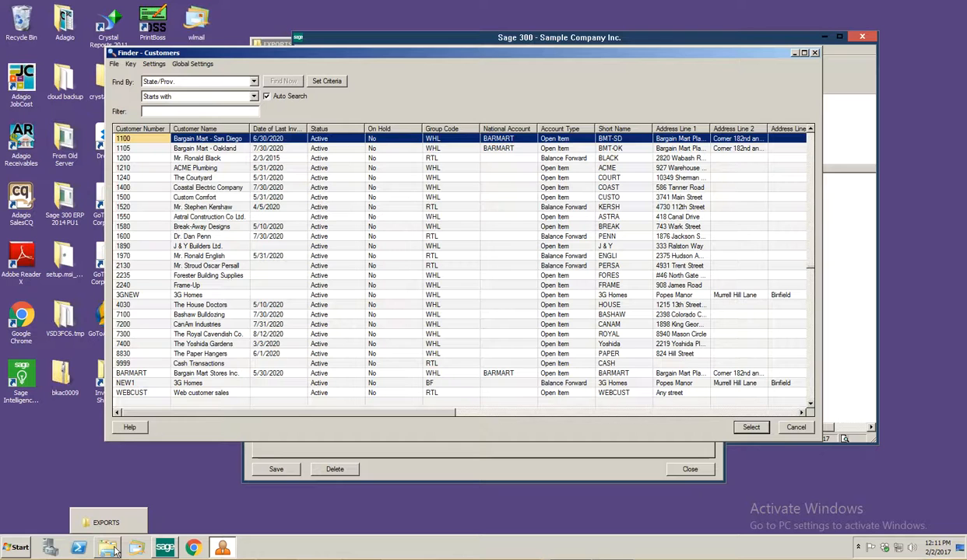
click(19, 548)
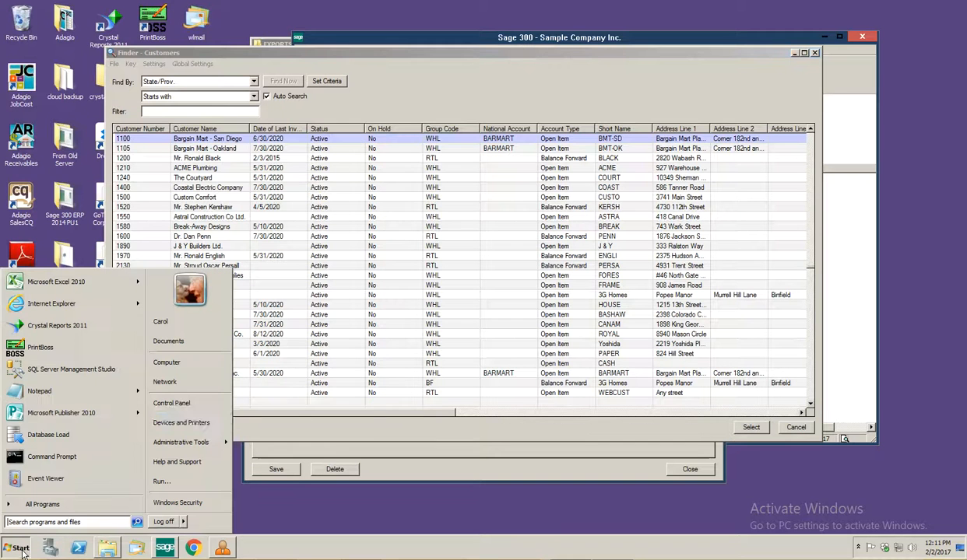
click(166, 362)
click(327, 264)
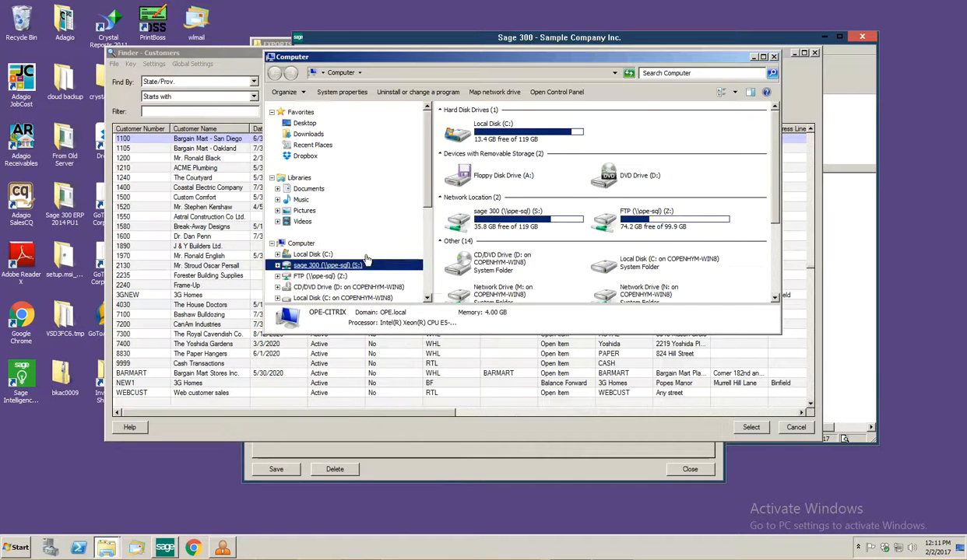
double_click(468, 265)
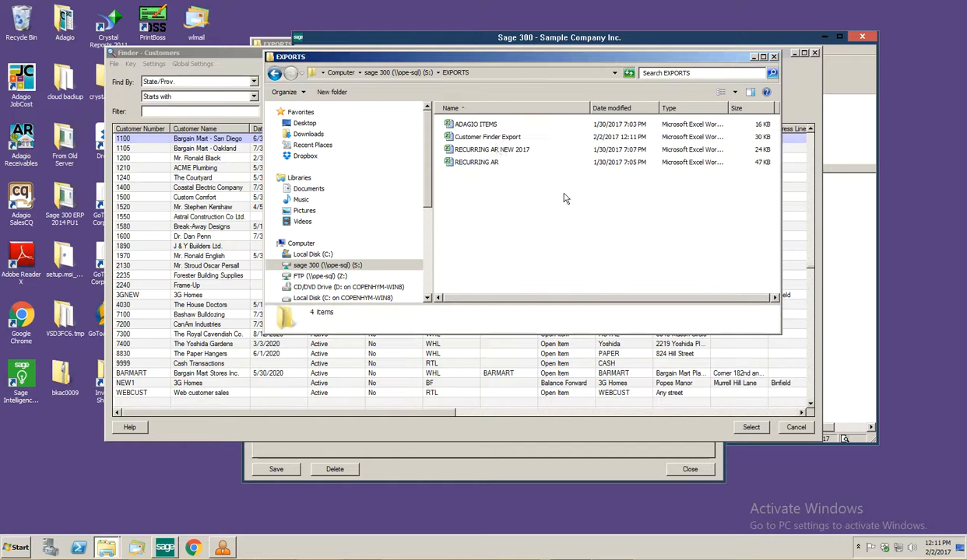
click(491, 138)
double_click(491, 138)
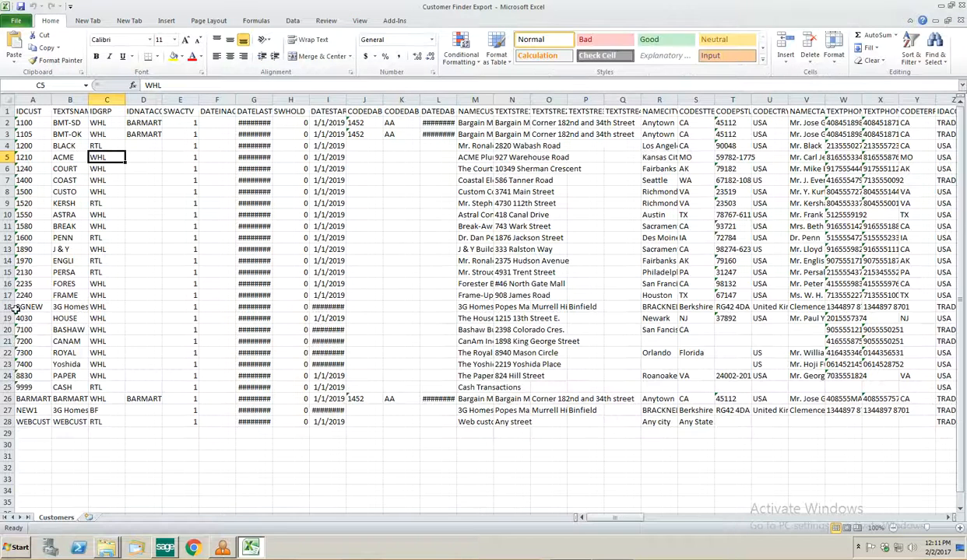
- Fit the DATELASTMN and TEXTSNAM columns of the exported worksheet to their contents
click(253, 121)
double_click(271, 100)
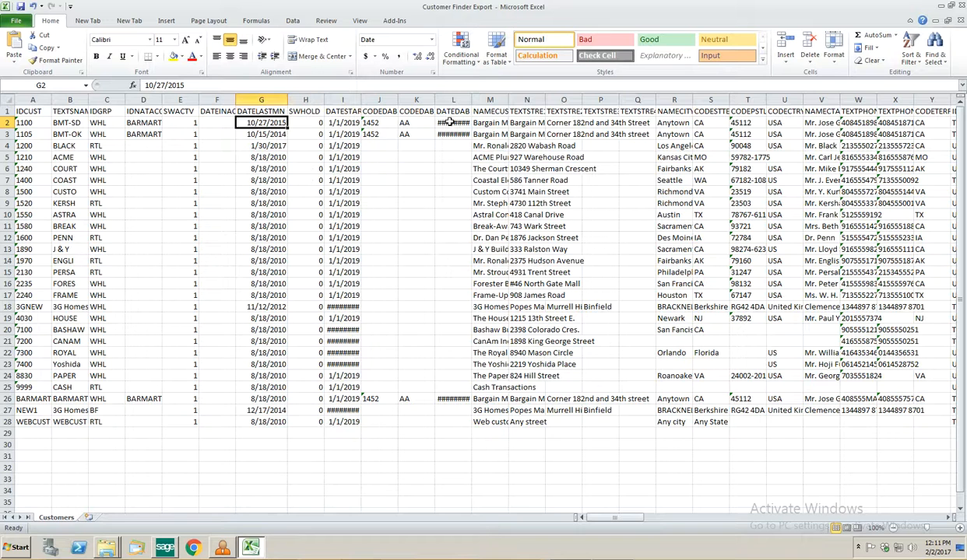
click(37, 111)
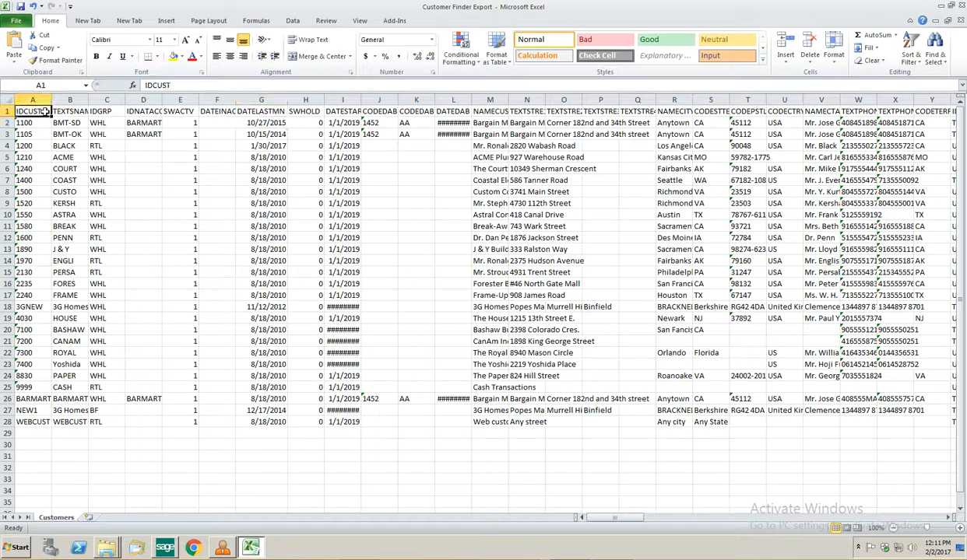
double_click(86, 100)
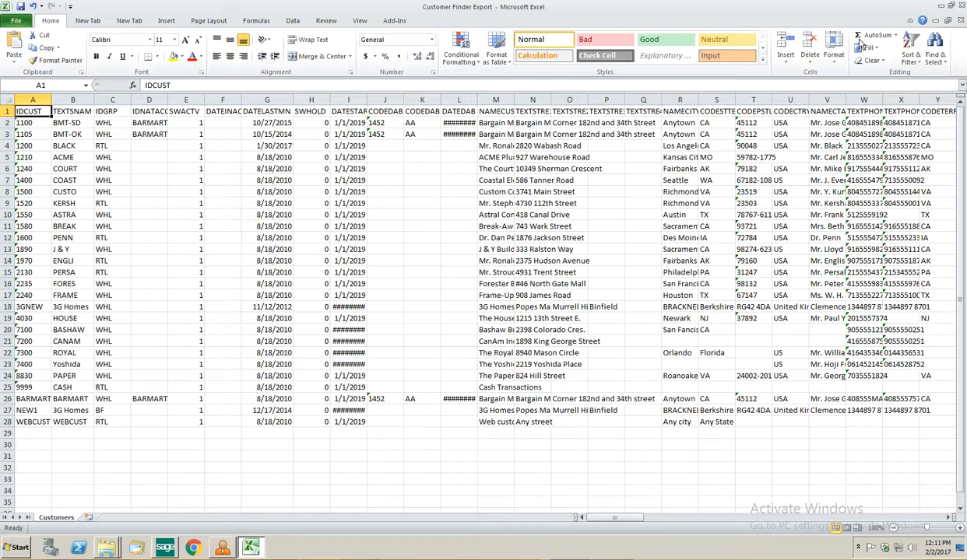
- Close the exported workbook without saving the changes and exit Excel
click(961, 7)
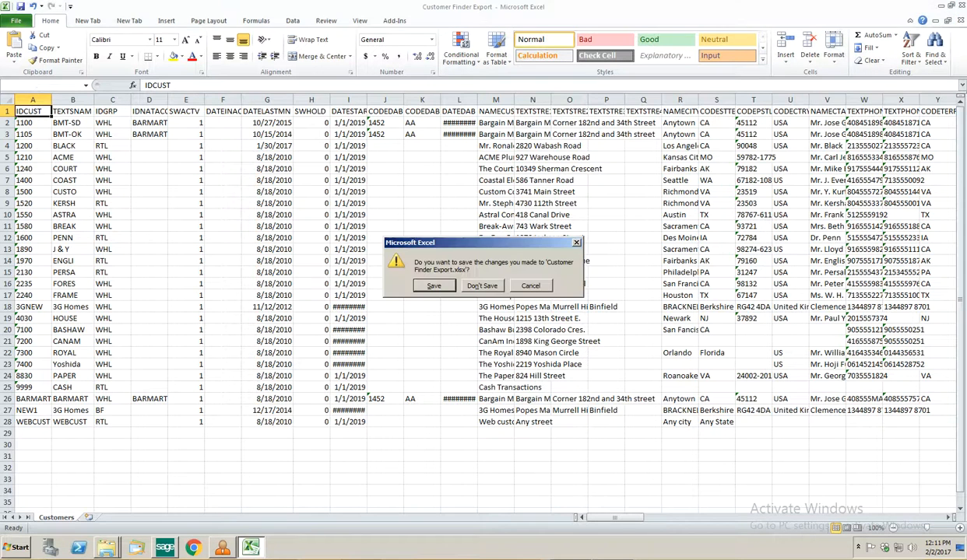
click(483, 287)
click(960, 6)
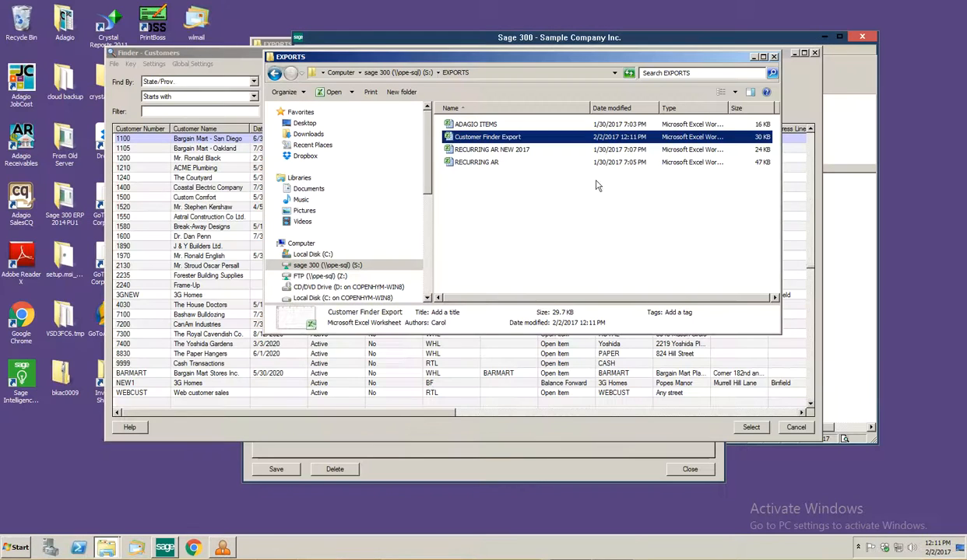
- Minimize the EXPORTS folder window and close the customer finder and the A/R Customers window
click(753, 56)
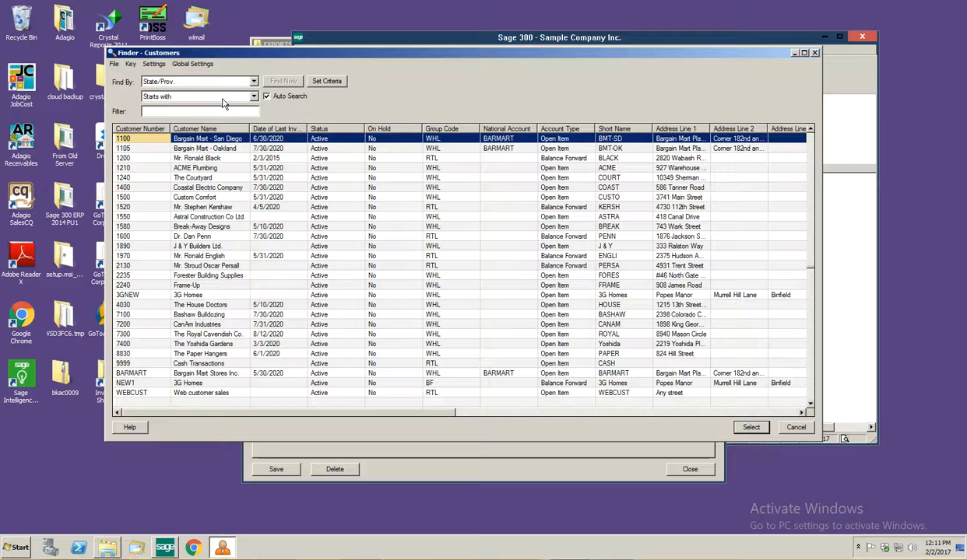
click(815, 53)
click(688, 470)
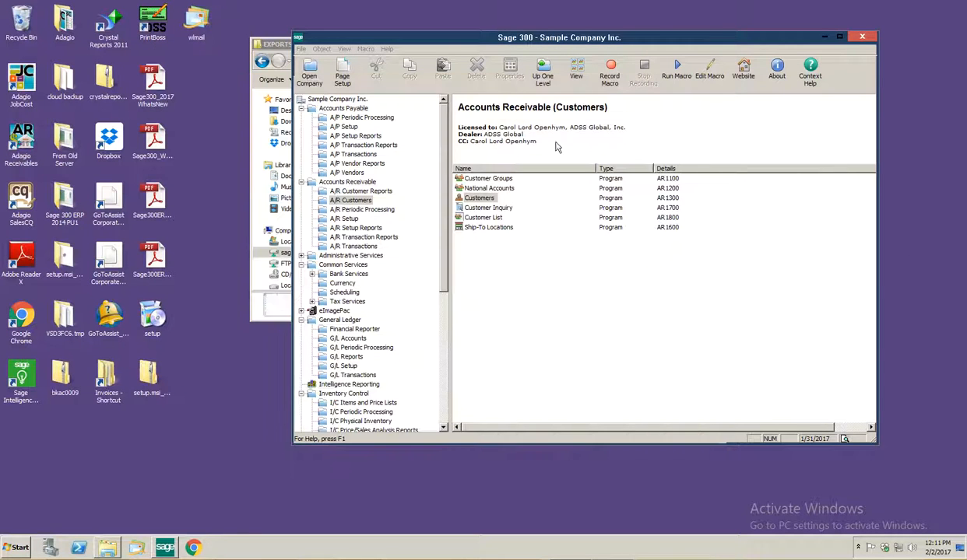